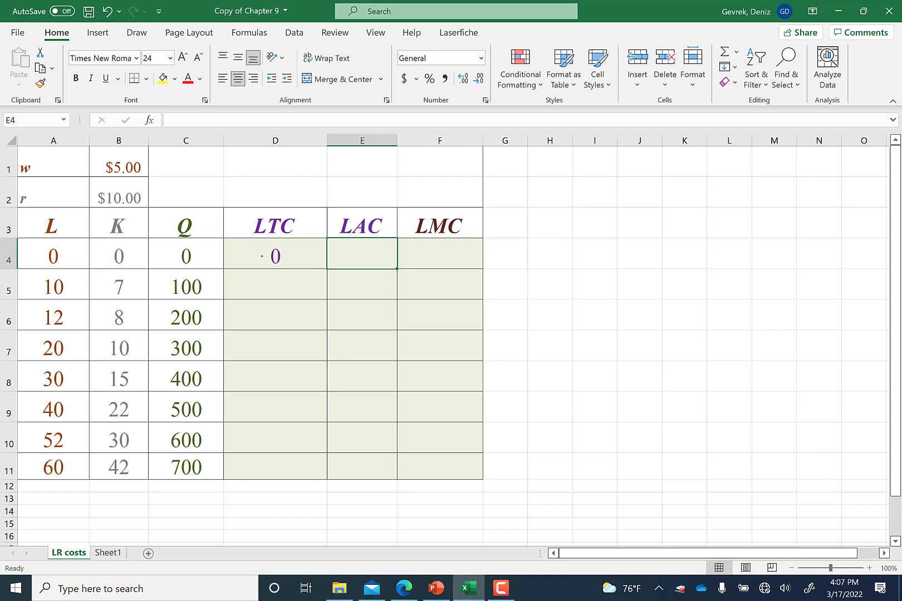
# - Enter a dash in both the LAC and LMC cells of the zero-output row (E4 and F4)
pyautogui.write('-')
pyautogui.press('Right')
pyautogui.press('BackSpace')
pyautogui.press('BackSpace')
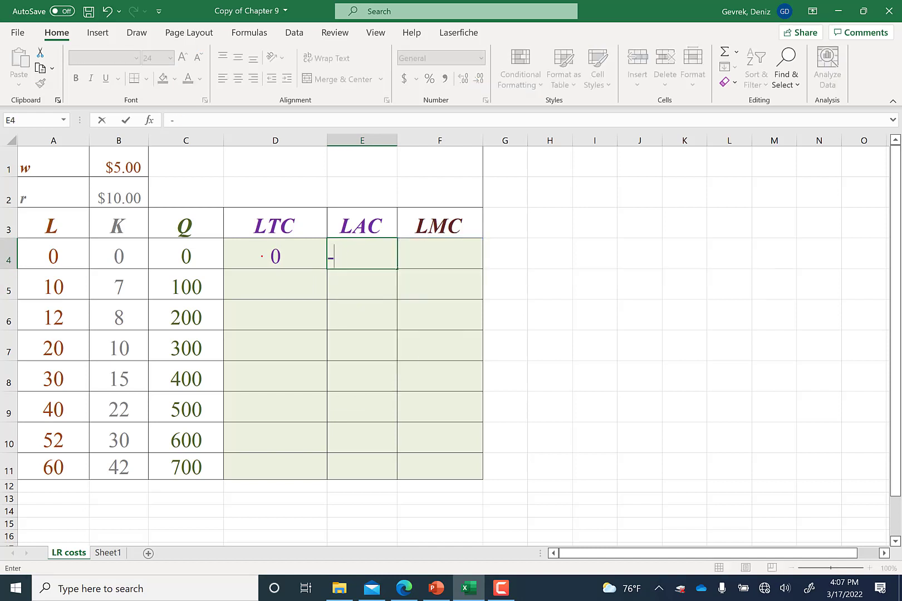
pyautogui.press('Return')
pyautogui.press('Right')
pyautogui.press('Up')
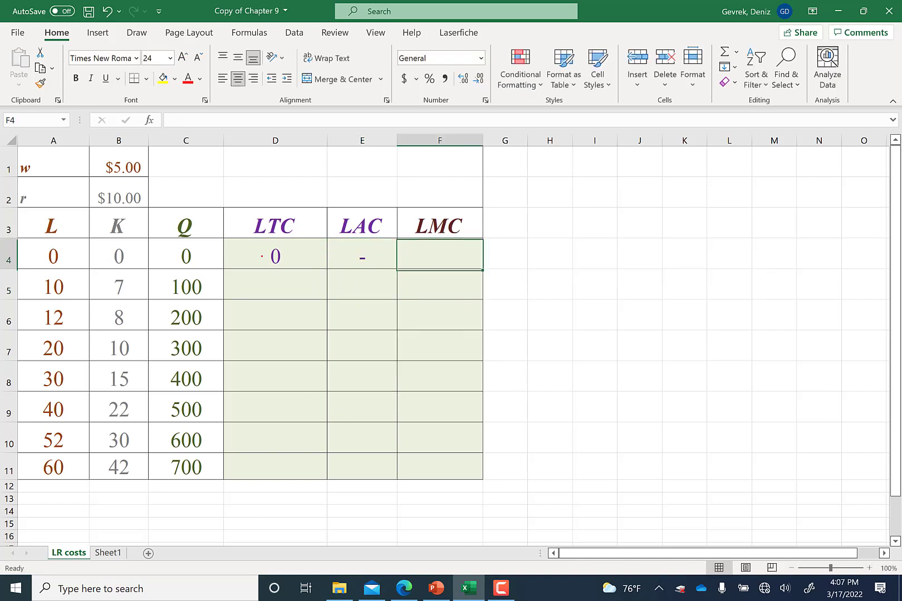
pyautogui.write('-')
pyautogui.press('Return')
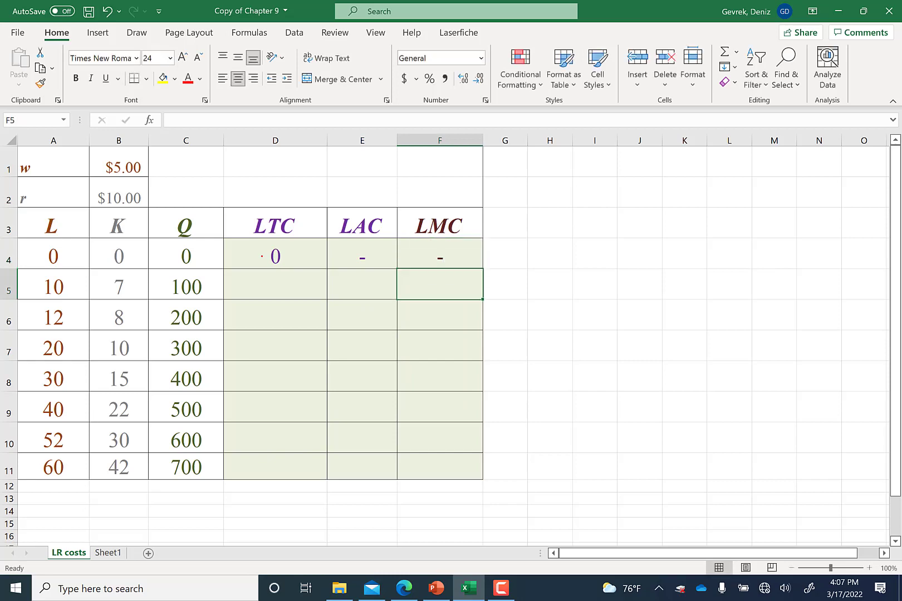
# - Start the LTC formula in D5 for the 100-unit row as wage times labor, =B1*A5
pyautogui.press('Left')
pyautogui.press('Left')
pyautogui.press('Left')
pyautogui.press('Right')
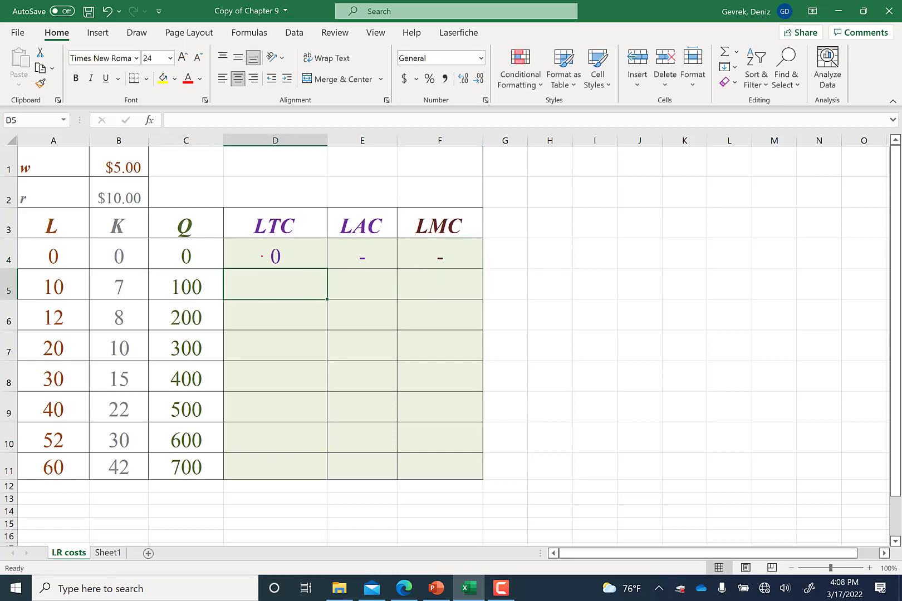
pyautogui.write('=')
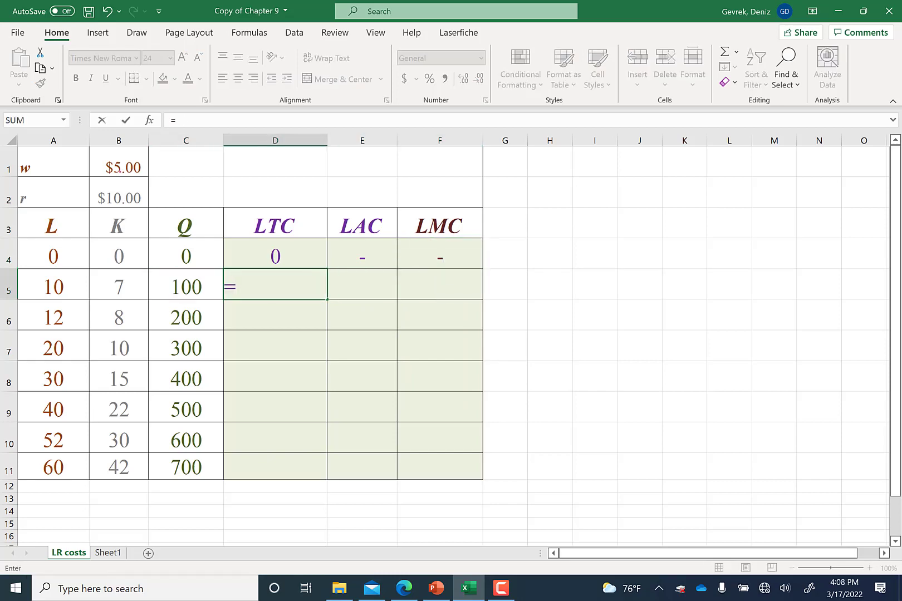
pyautogui.click(121, 165)
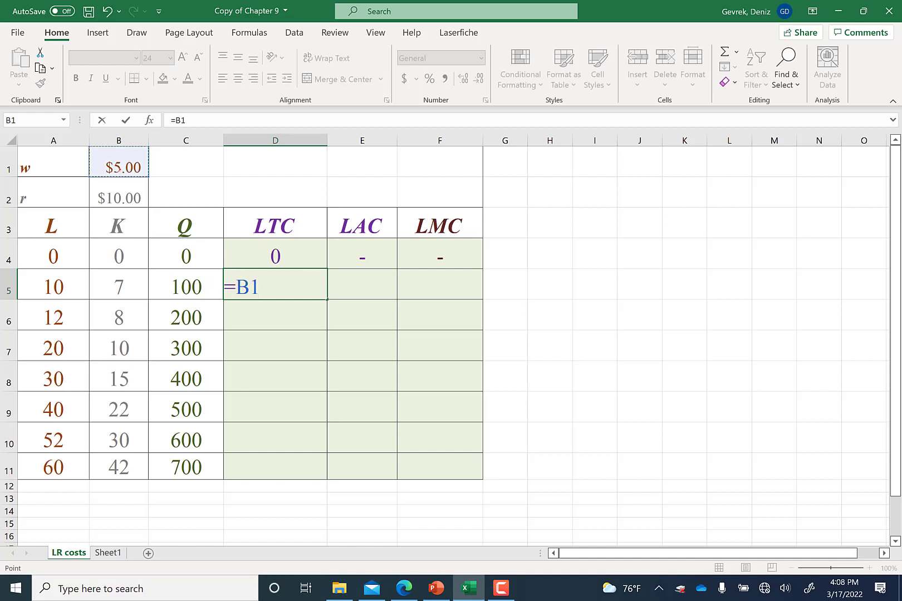
pyautogui.write('*')
pyautogui.click(59, 289)
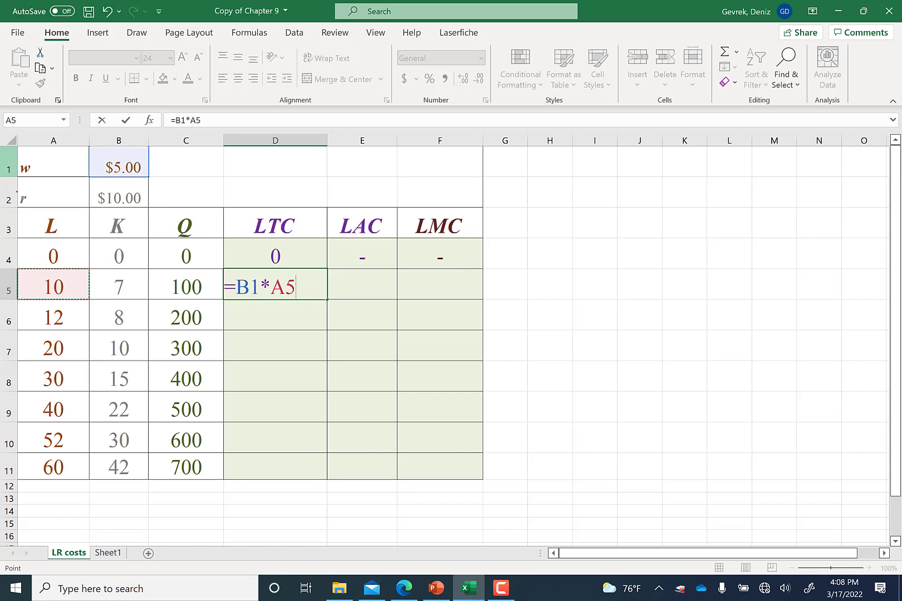
# - Enclose the labor term in parentheses and add the capital cost, completing D5 as =(B1*A5)+(B2*B5)
pyautogui.click(174, 120)
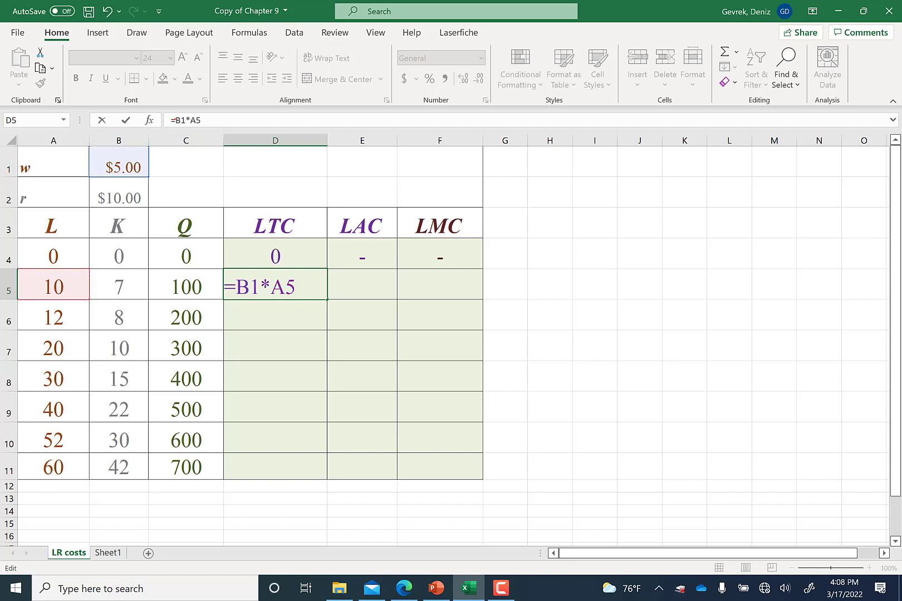
pyautogui.write('(')
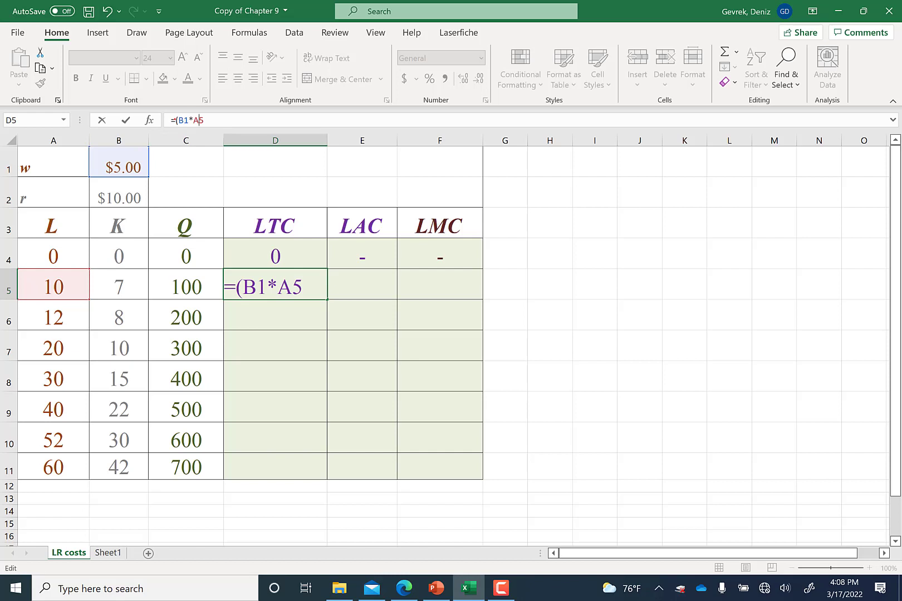
pyautogui.click(307, 280)
pyautogui.write(')+(')
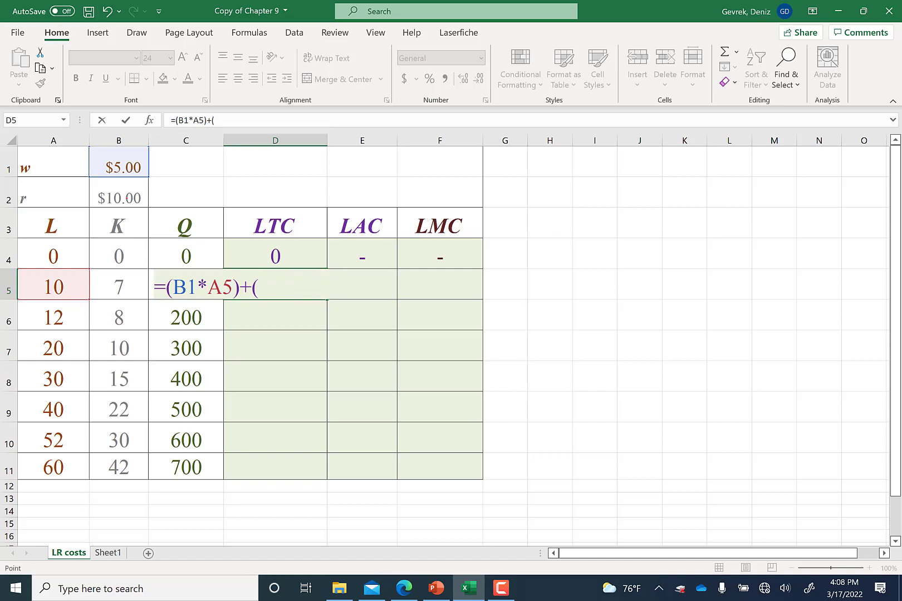
pyautogui.click(127, 198)
pyautogui.write('*')
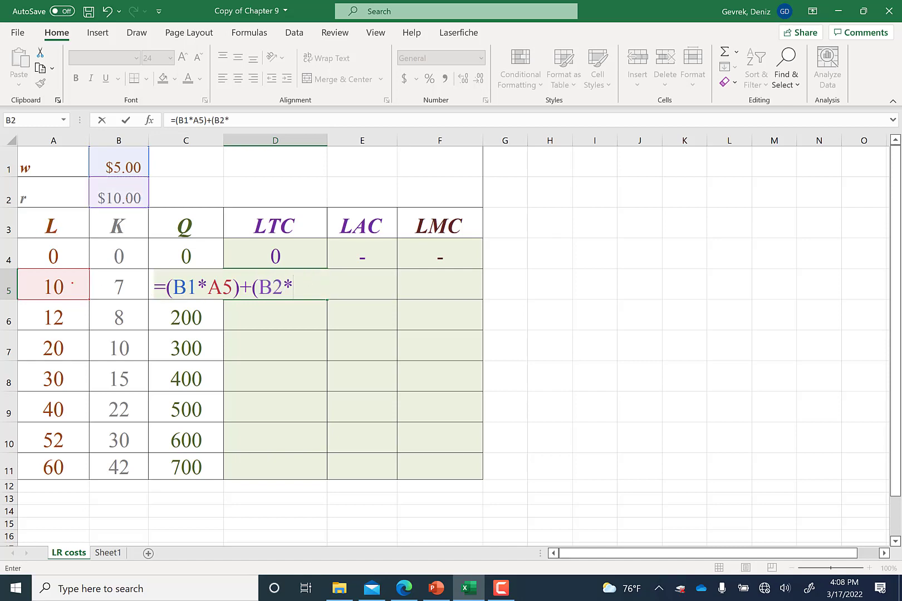
pyautogui.click(104, 287)
pyautogui.write(')')
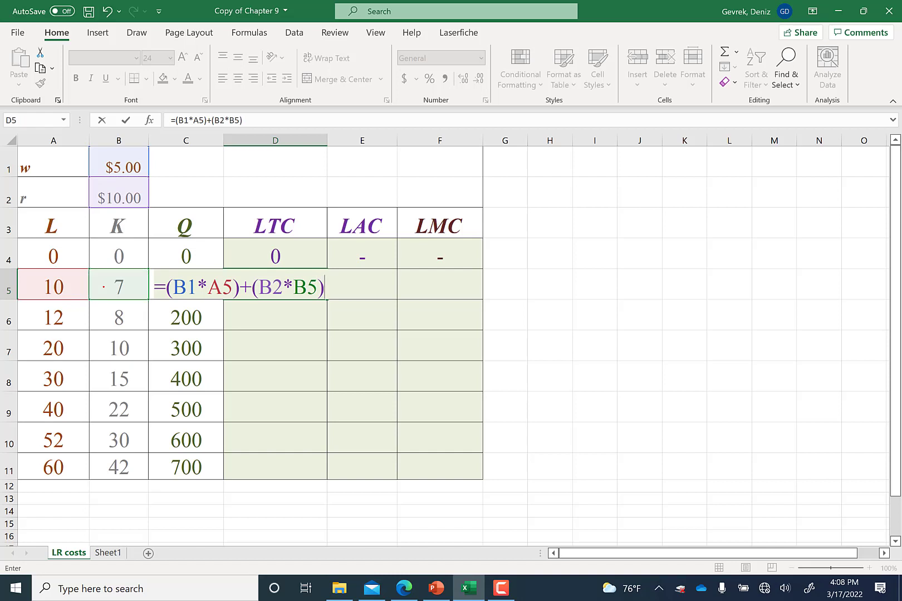
pyautogui.press('Return')
# - Fill the LTC formula from D5 down through D11 and widen column D slightly
pyautogui.click(261, 287)
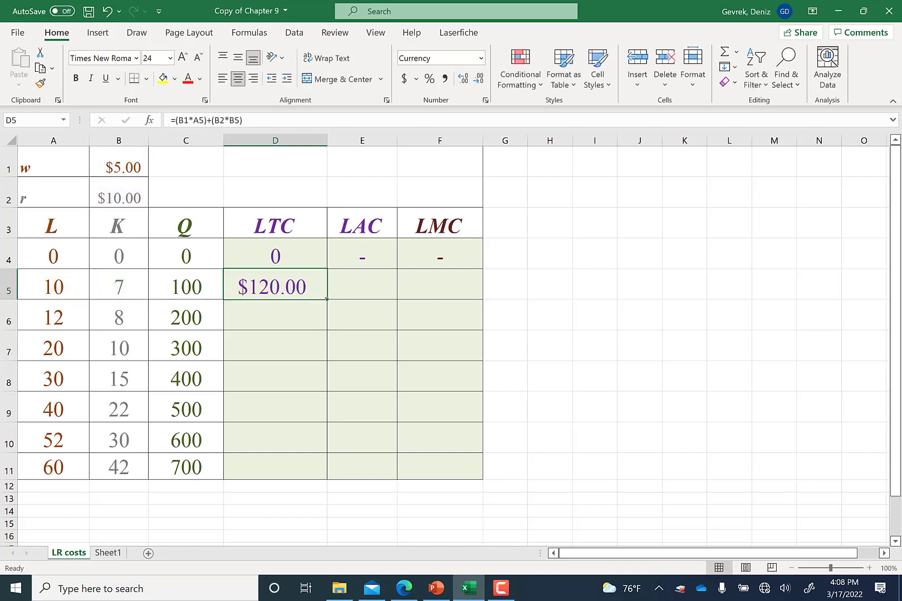
pyautogui.moveTo(326, 299); pyautogui.dragTo(331, 479)
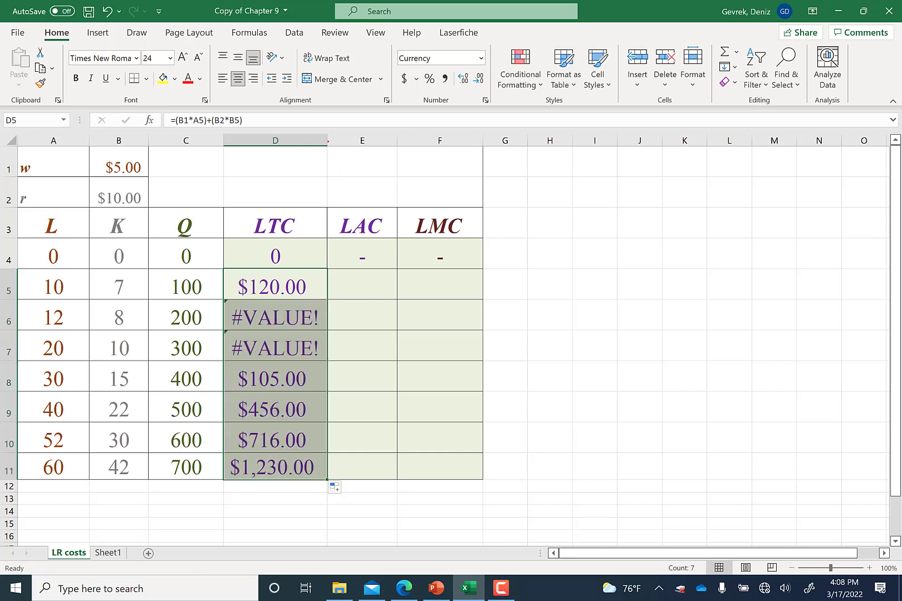
pyautogui.moveTo(328, 141); pyautogui.dragTo(327, 141)
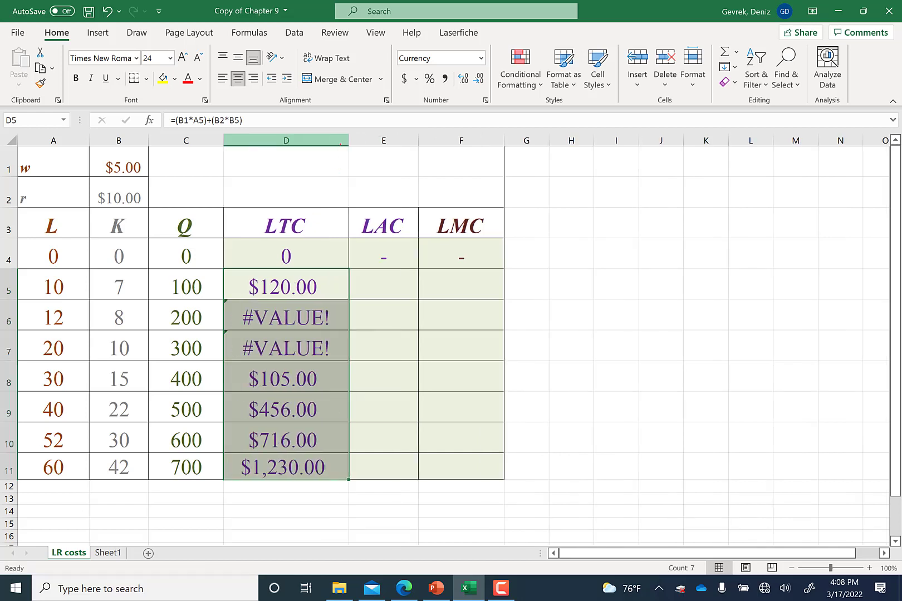
# - Examine the cell references in D6's copied formula and the input prices in B1 and B2, keeping r at 10
pyautogui.press('Down')
pyautogui.press('F2')
pyautogui.click(287, 319)
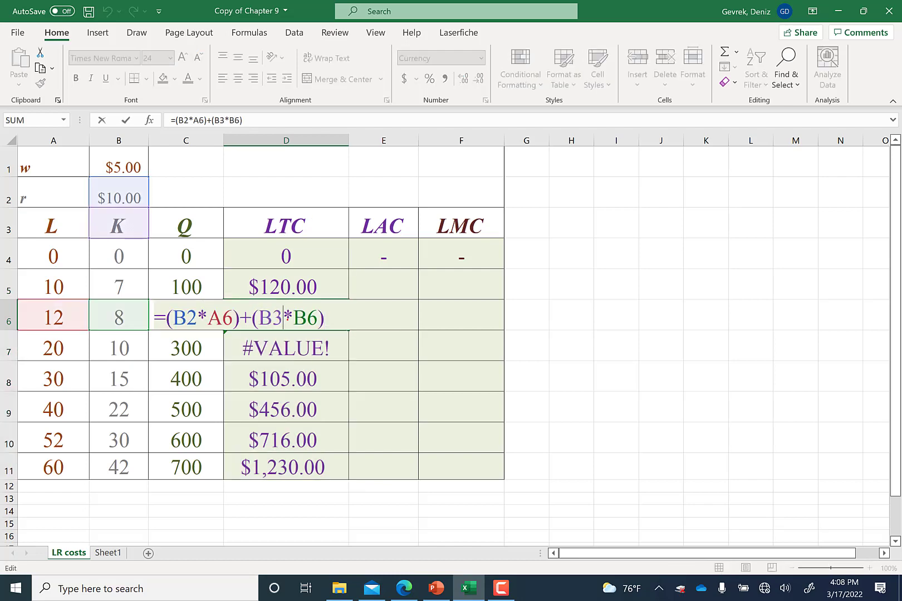
pyautogui.press('Return')
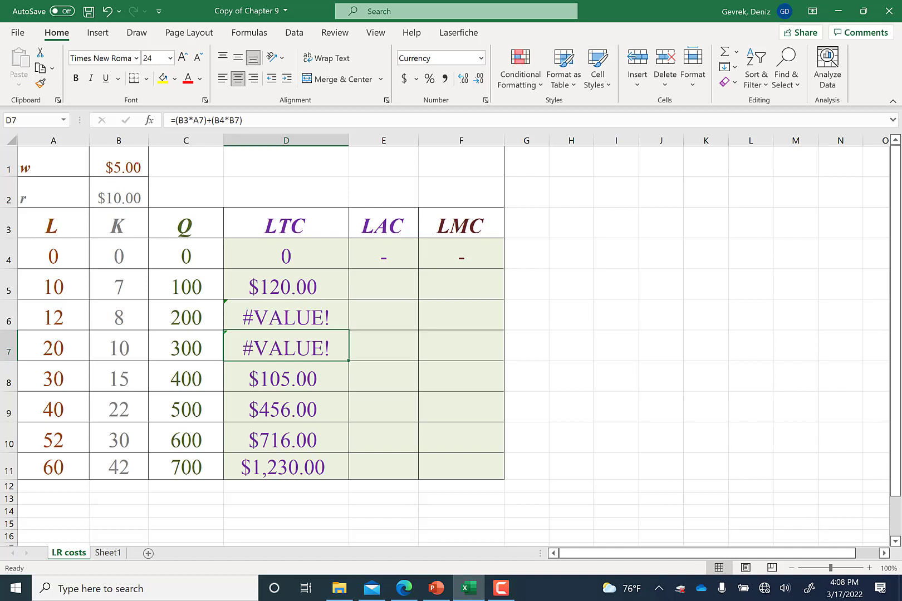
pyautogui.doubleClick(137, 165)
pyautogui.press('Return')
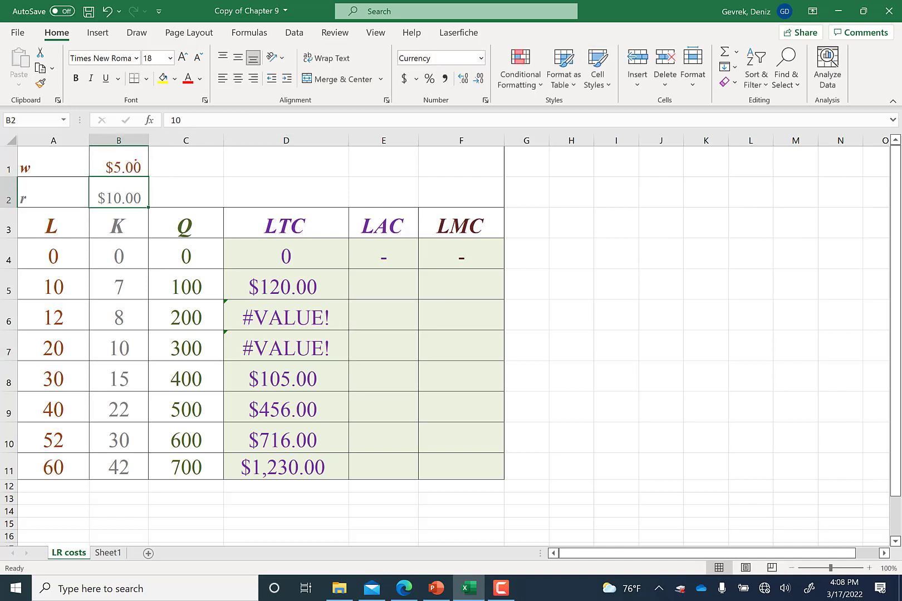
pyautogui.write('10')
pyautogui.press('Return')
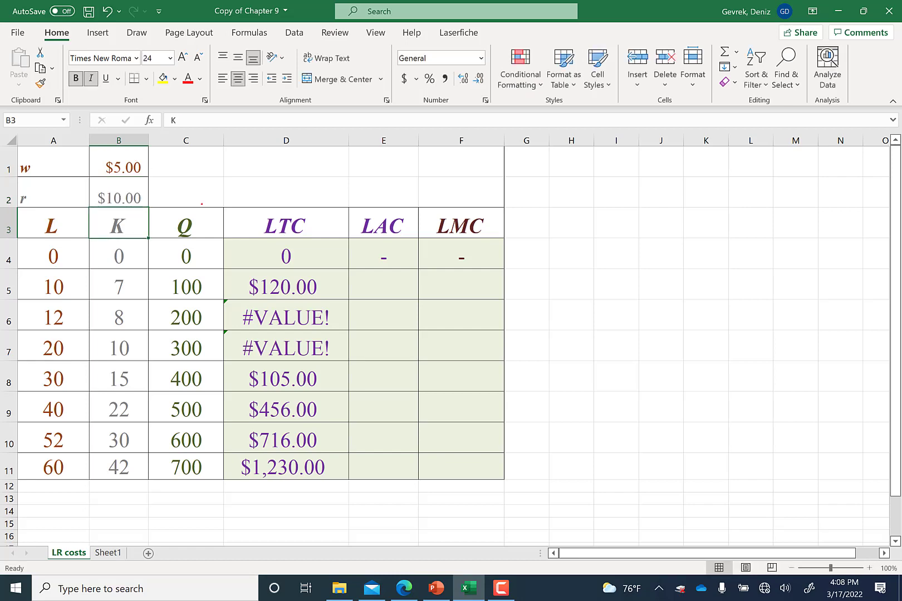
pyautogui.click(293, 315)
pyautogui.doubleClick(293, 315)
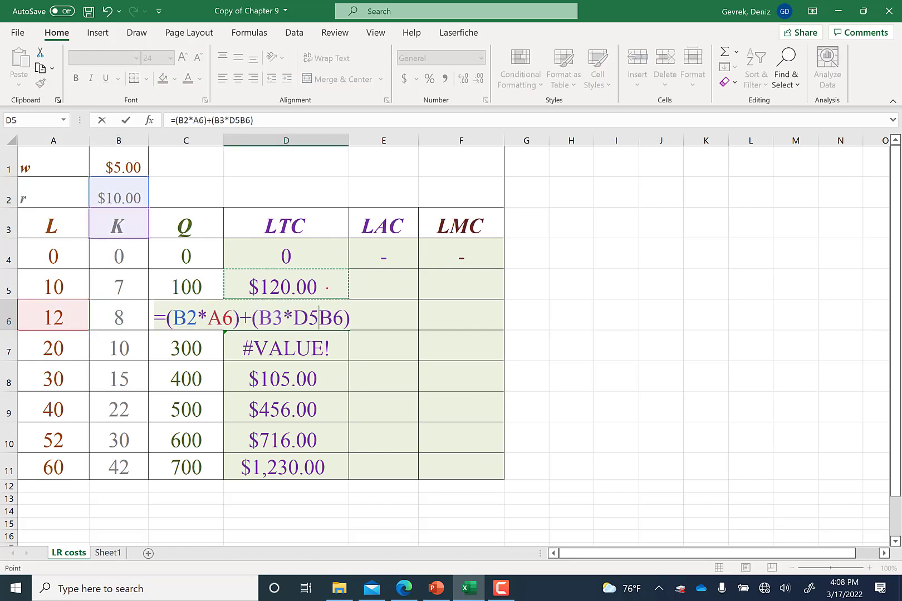
pyautogui.press('Return')
# - Compare the references in D5's LTC formula with those in D6 and with the price cells B1:B2
pyautogui.click(329, 277)
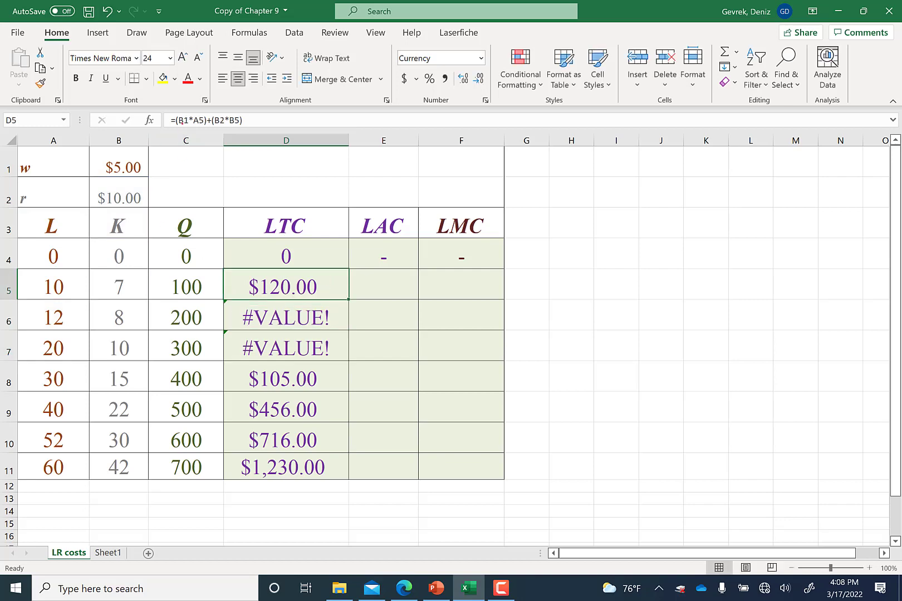
pyautogui.moveTo(135, 160); pyautogui.dragTo(139, 195)
pyautogui.click(277, 258)
pyautogui.doubleClick(290, 284)
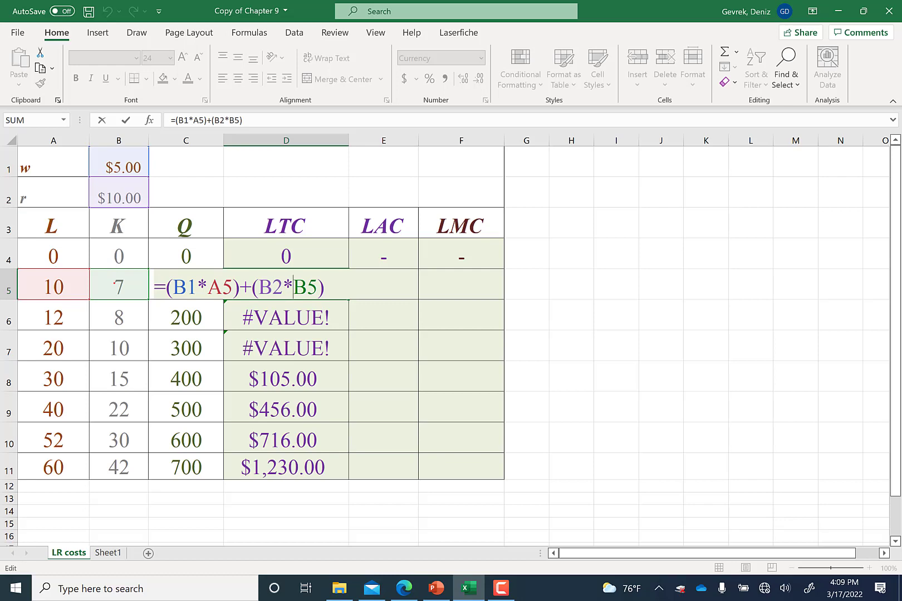
pyautogui.click(334, 277)
pyautogui.press('Return')
pyautogui.click(331, 287)
pyautogui.click(334, 316)
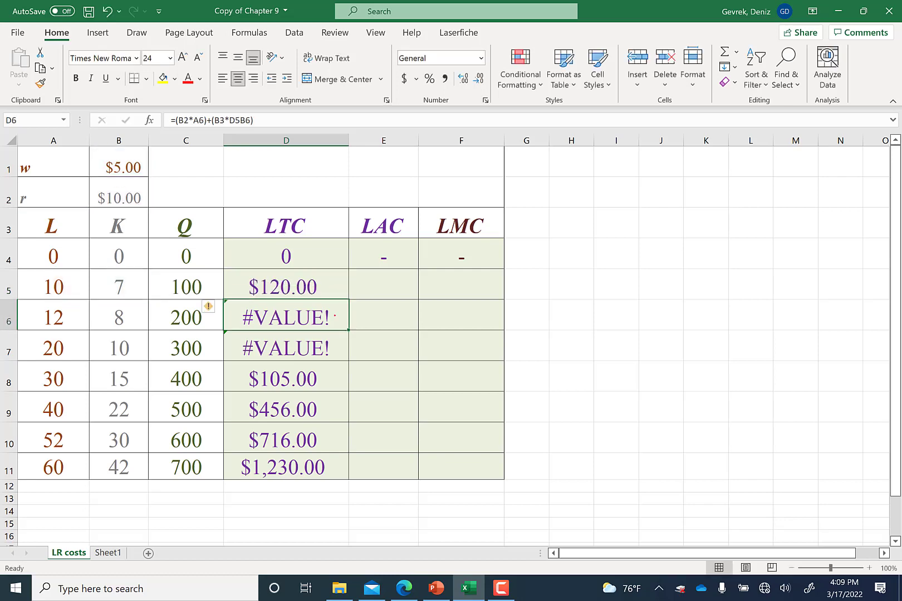
pyautogui.doubleClick(334, 316)
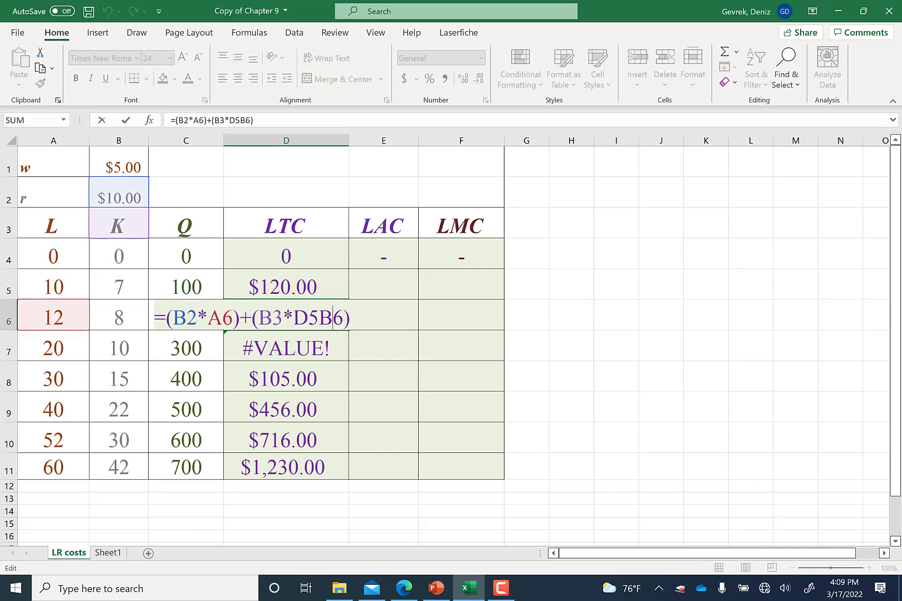
pyautogui.press('Return')
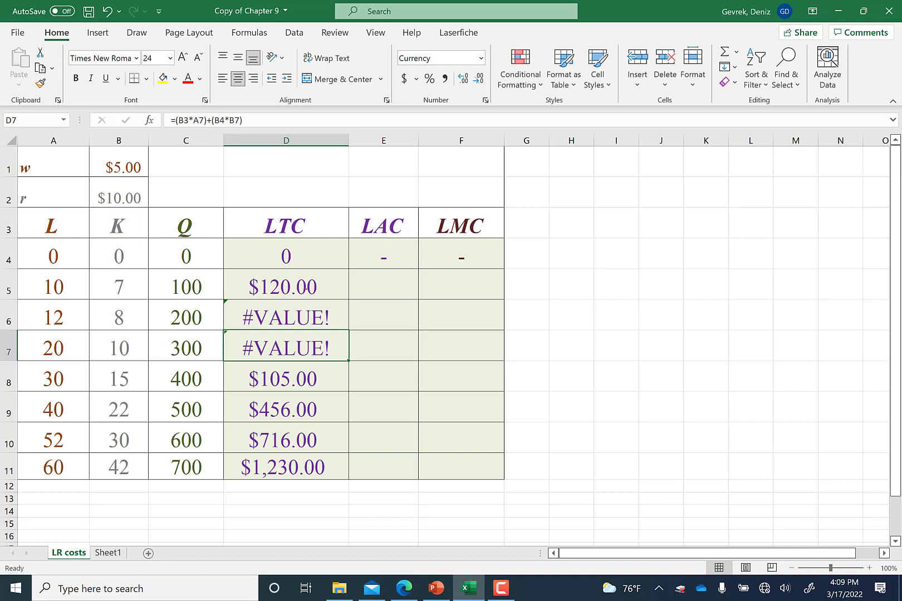
# - Make the wage and rental price references absolute in D5 so the formula reads =($B$1*A5)+($B$2*B5)
pyautogui.click(308, 288)
pyautogui.click(176, 120)
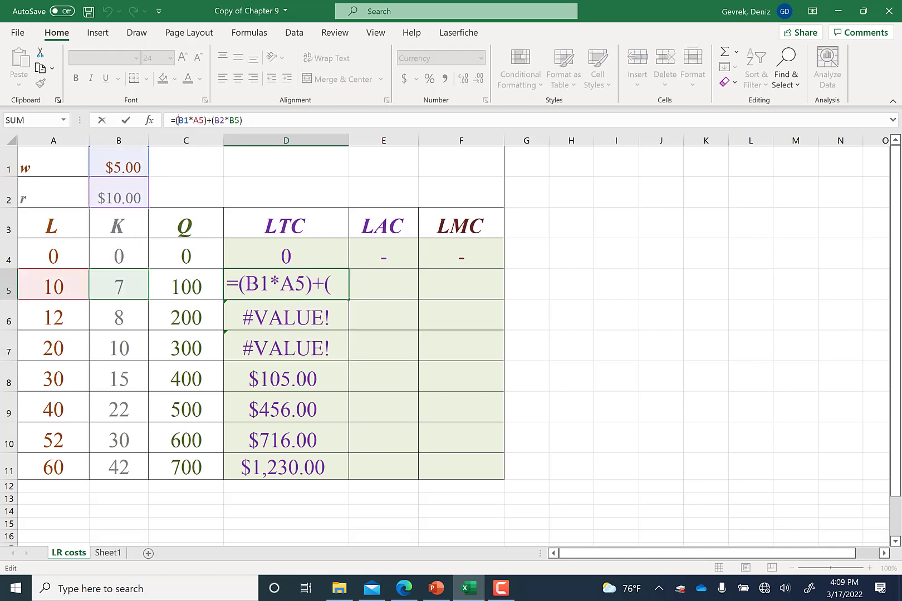
pyautogui.write('$')
pyautogui.press('Right')
pyautogui.write('$')
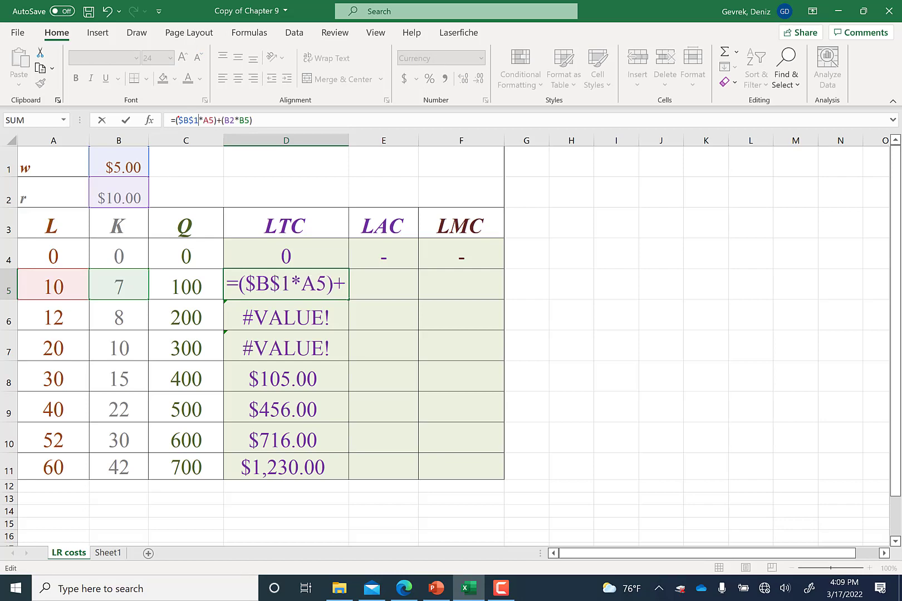
pyautogui.press('Right')
pyautogui.press('Right')
pyautogui.press('Right')
pyautogui.press('Right')
pyautogui.press('Right')
pyautogui.press('Right')
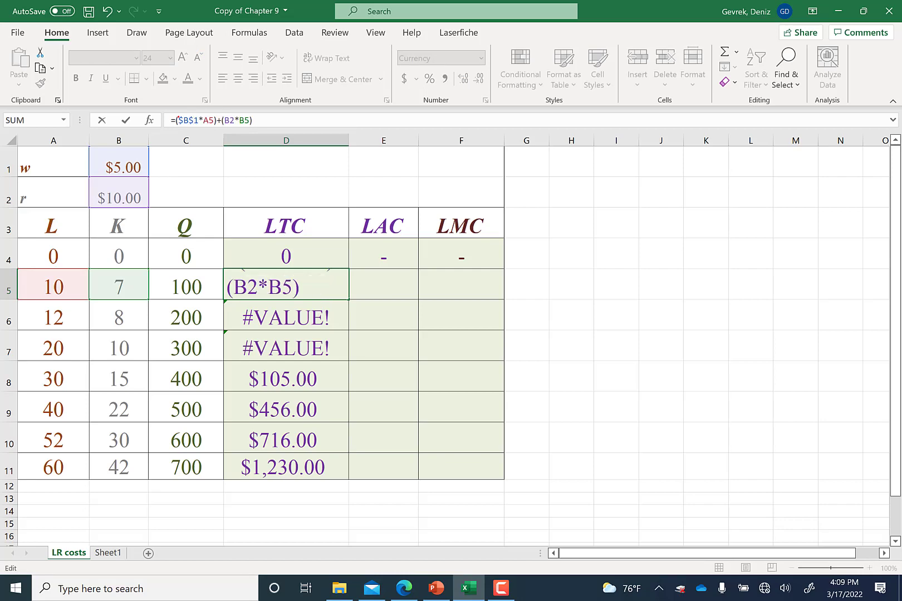
pyautogui.write('$B')
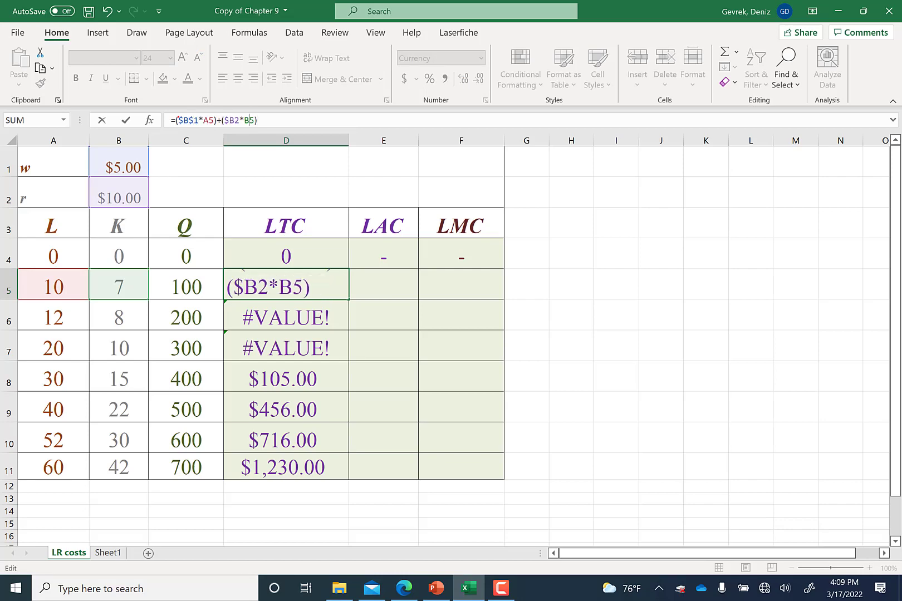
pyautogui.write('$')
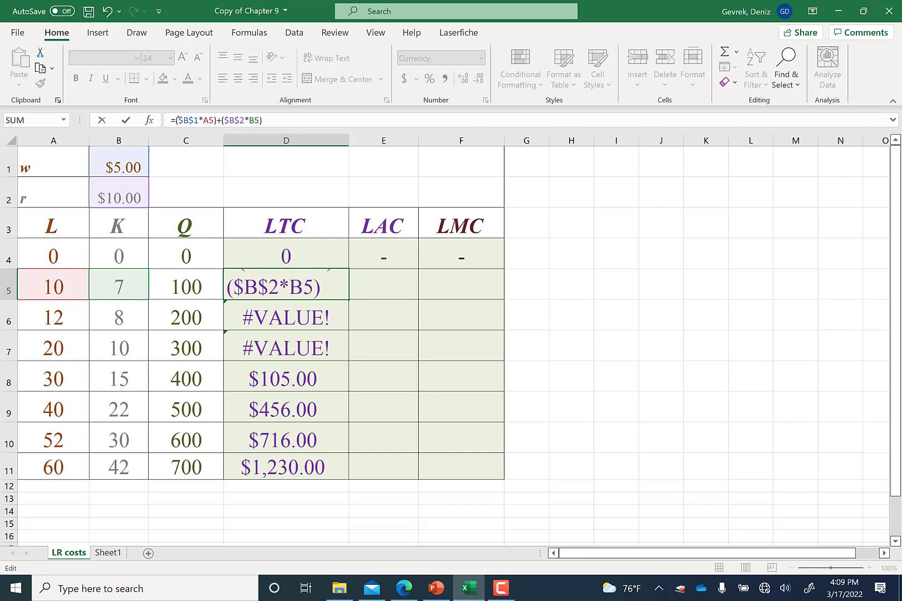
pyautogui.press('Return')
# - Fill the corrected LTC formula from D5 down through D11, replacing the earlier copies
pyautogui.click(141, 165)
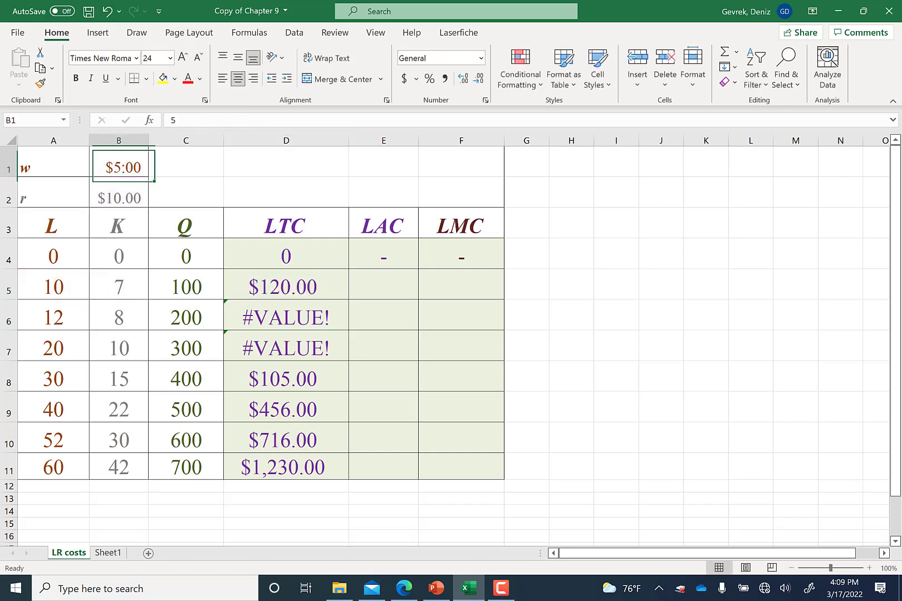
pyautogui.click(125, 199)
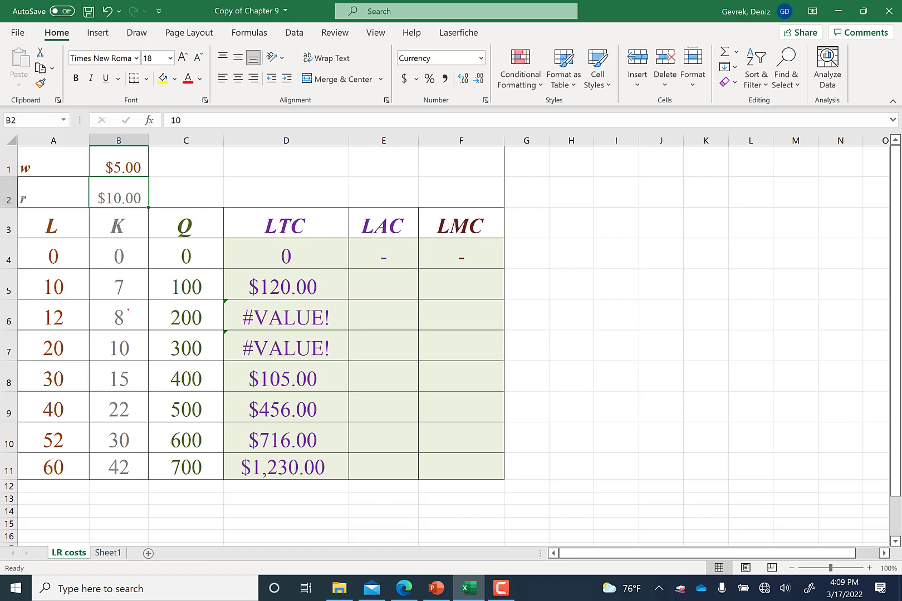
pyautogui.click(298, 289)
pyautogui.doubleClick(348, 299)
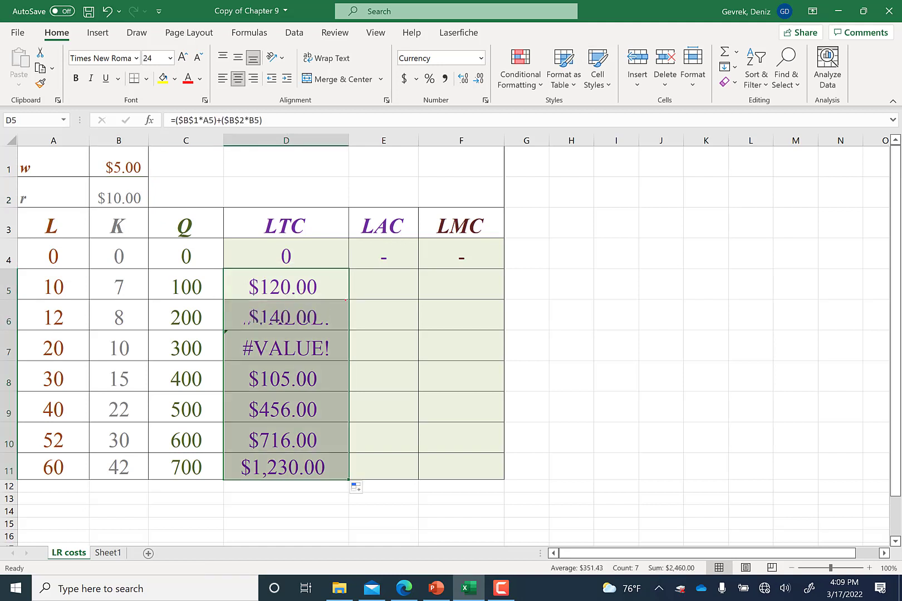
# - Check the absolute and relative cell references in D6's filled LTC formula, leaving the formula as it was
pyautogui.click(323, 320)
pyautogui.doubleClick(323, 321)
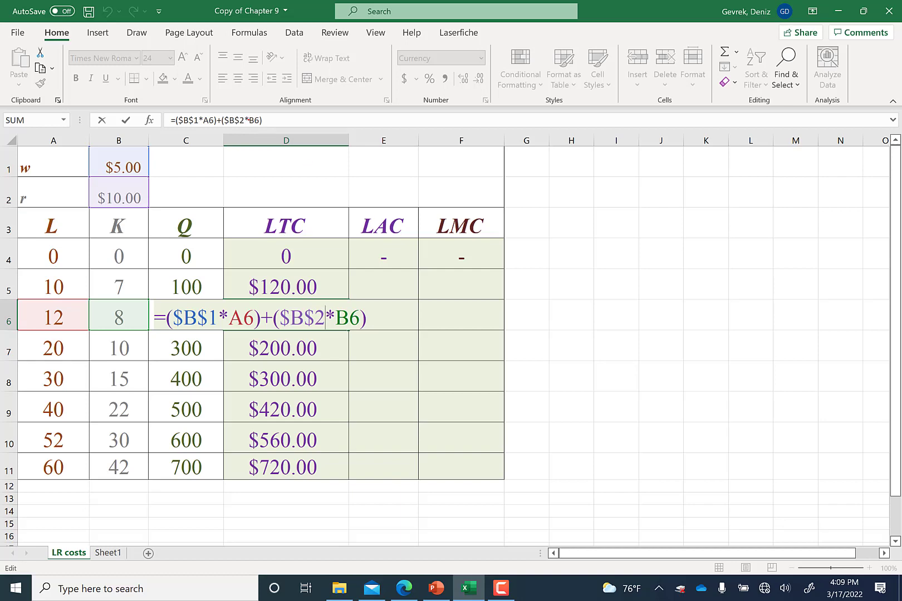
pyautogui.hotkey('shift', 'Left')
pyautogui.hotkey('shift', 'Left')
pyautogui.hotkey('shift', 'Left')
pyautogui.hotkey('shift', 'Left')
pyautogui.hotkey('shift', 'Left')
pyautogui.hotkey('shift', 'Left')
pyautogui.hotkey('shift', 'Left')
pyautogui.hotkey('shift', 'Left')
pyautogui.hotkey('shift', 'Left')
pyautogui.hotkey('shift', 'Left')
pyautogui.hotkey('shift', 'Left')
pyautogui.hotkey('shift', 'Left')
pyautogui.hotkey('shift', 'Left')
pyautogui.hotkey('shift', 'Left')
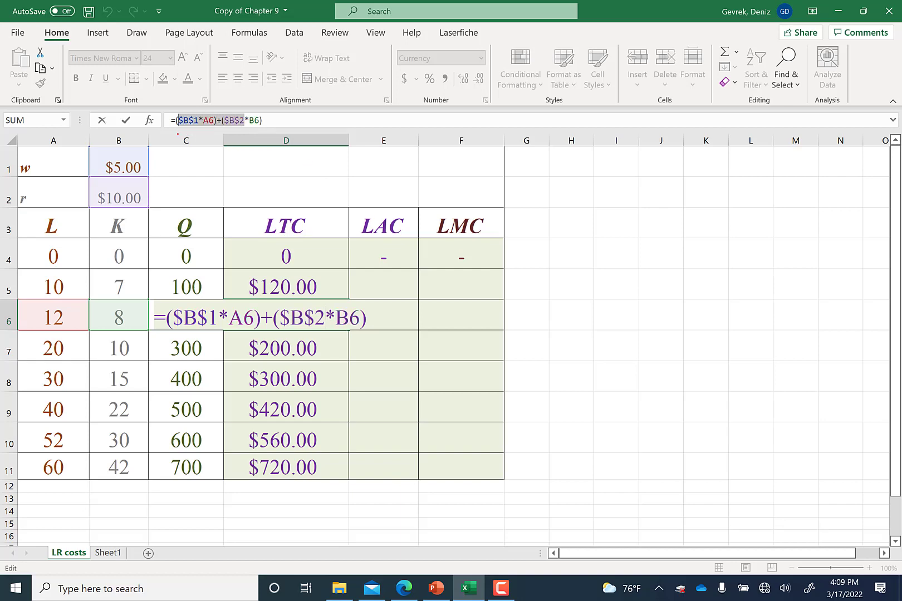
pyautogui.click(383, 375)
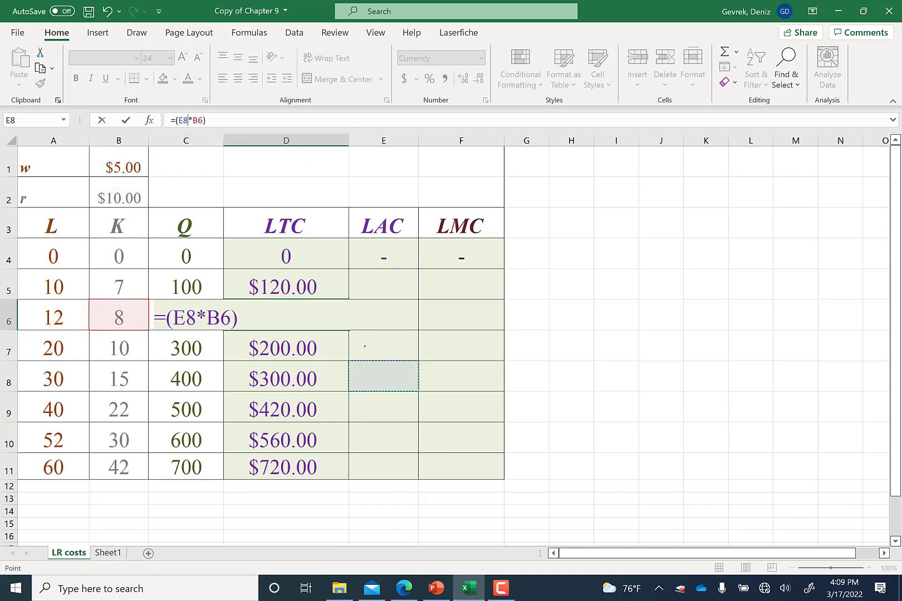
pyautogui.hotkey('ctrl', 'z')
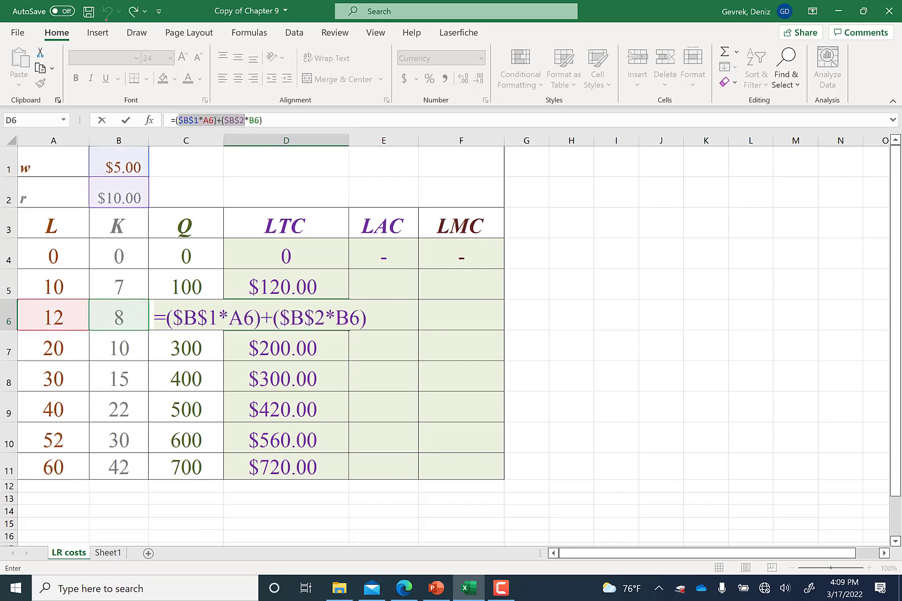
pyautogui.press('Return')
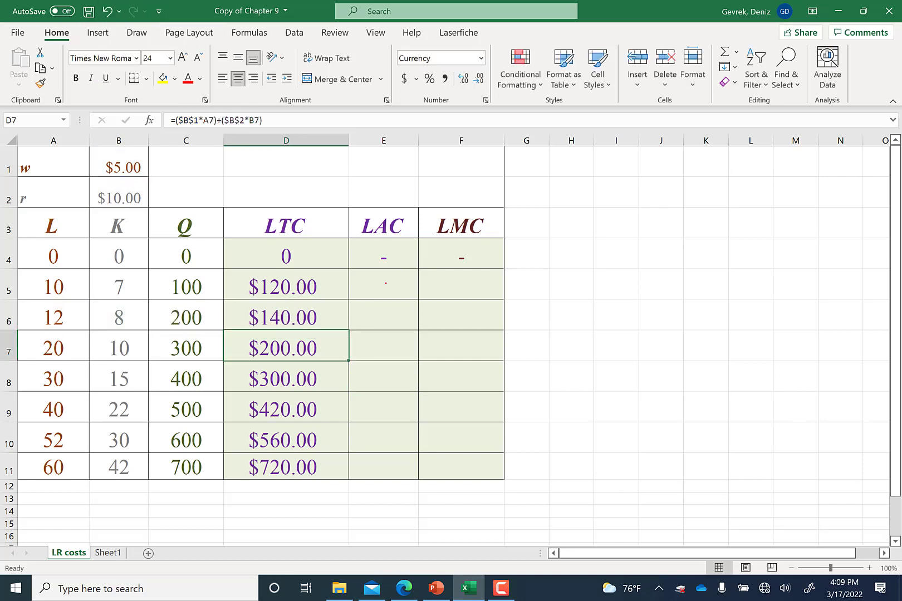
# - Calculate LAC in E5 with the formula =D5/C5 and fill it down through E11
pyautogui.click(385, 284)
pyautogui.write('=')
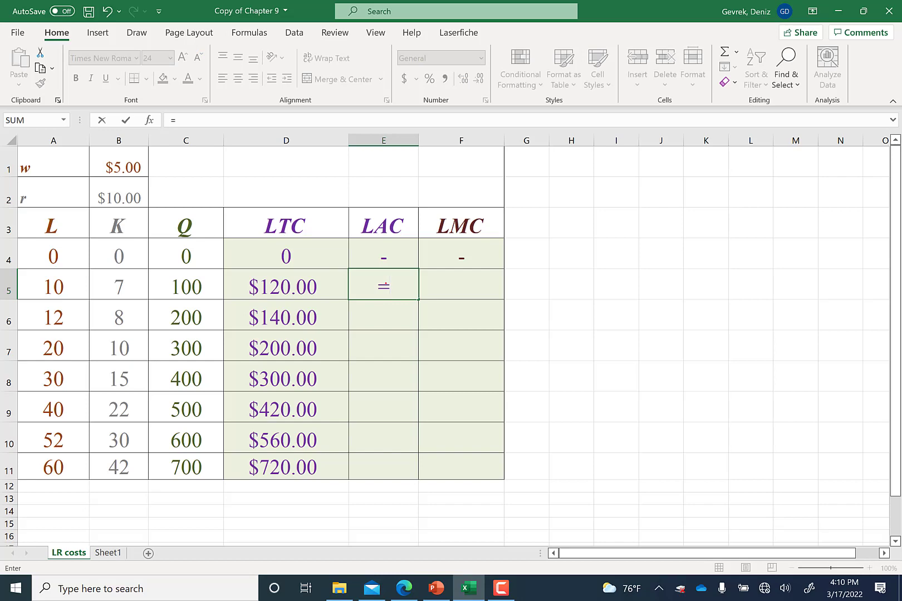
pyautogui.click(317, 288)
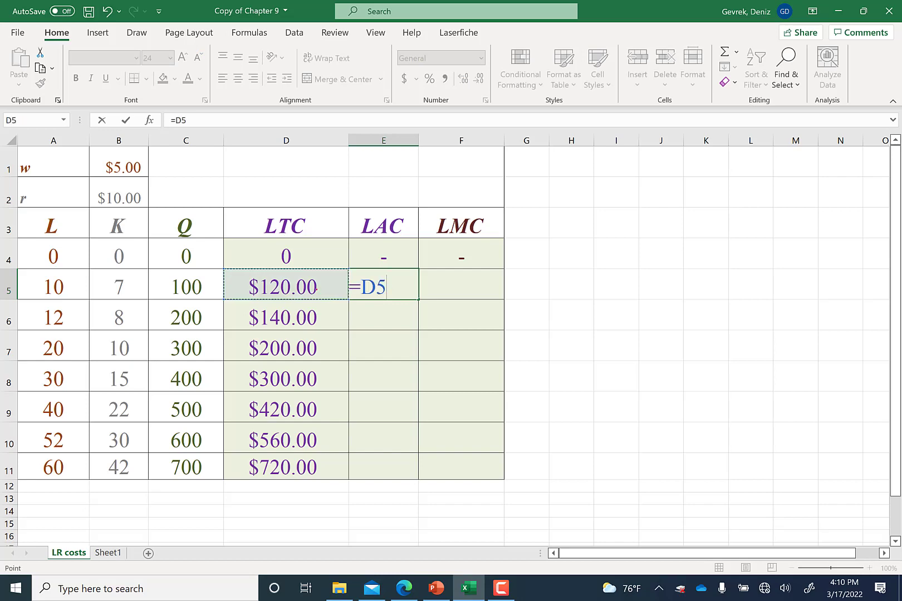
pyautogui.write('/')
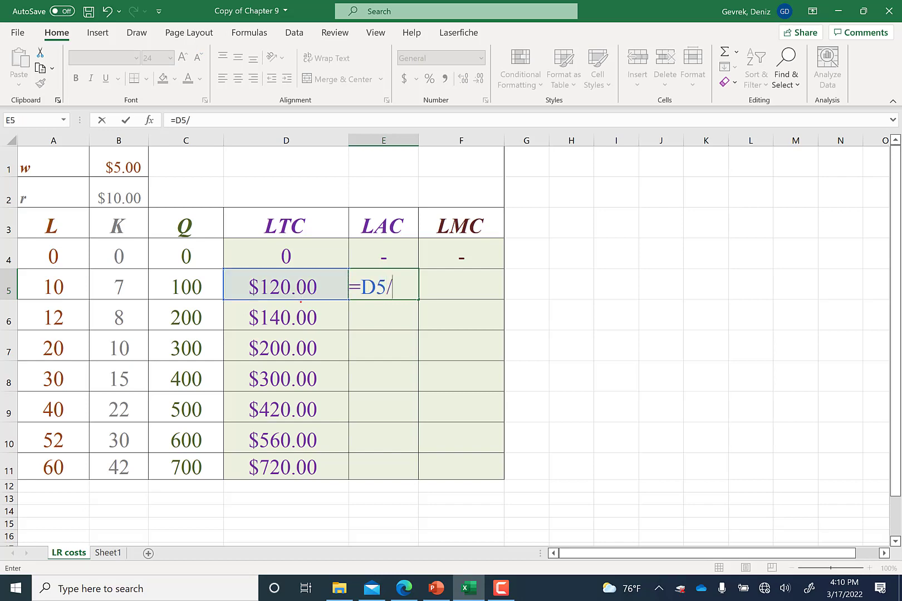
pyautogui.click(176, 290)
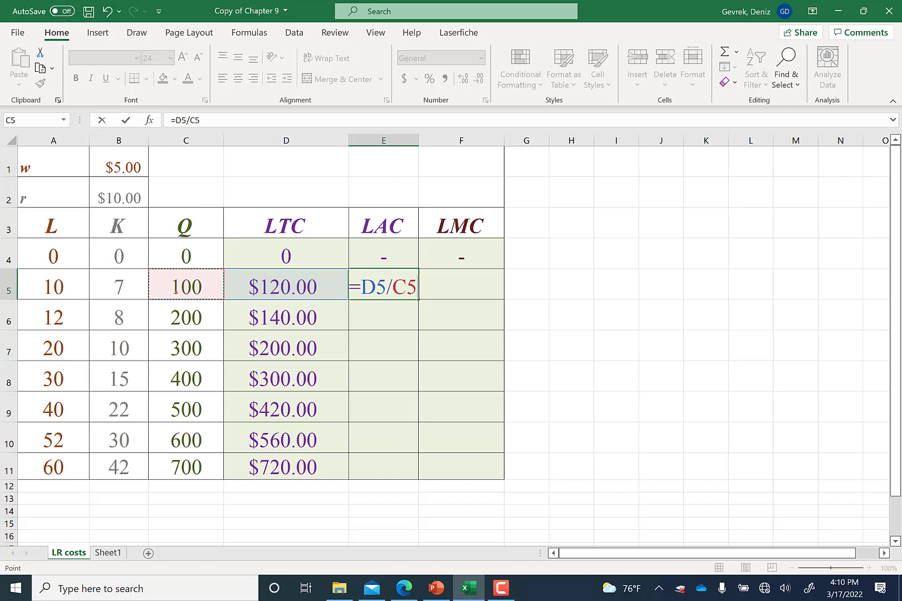
pyautogui.press('Return')
pyautogui.click(384, 287)
pyautogui.doubleClick(417, 299)
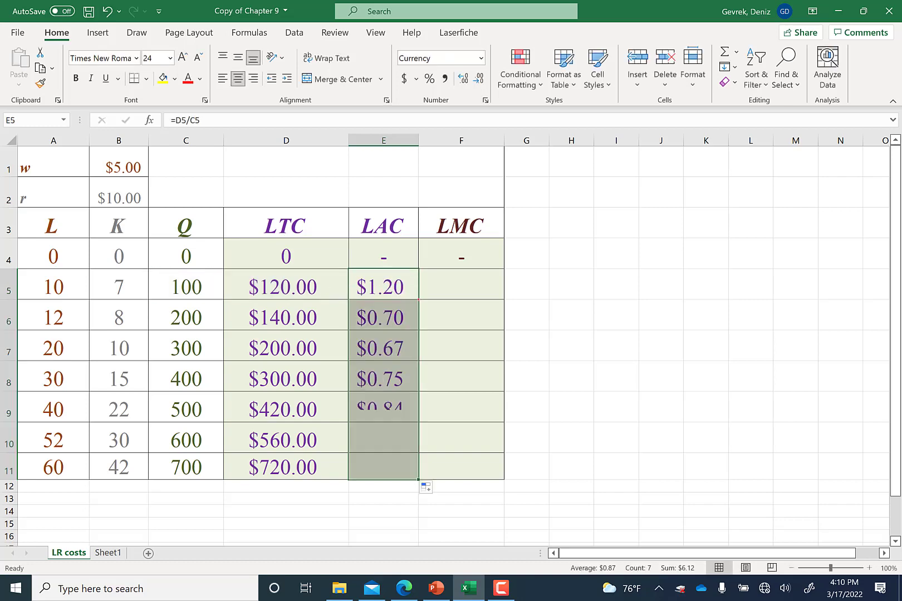
# - Calculate LMC in F5 with the formula =(D5-D4)/(C5-C4) and fill it down through F11
pyautogui.click(469, 286)
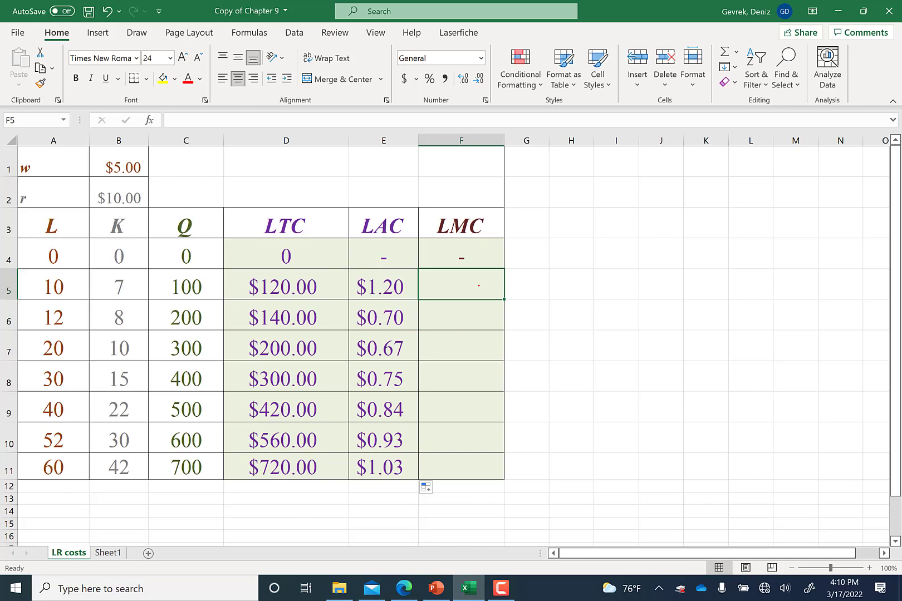
pyautogui.write('=(')
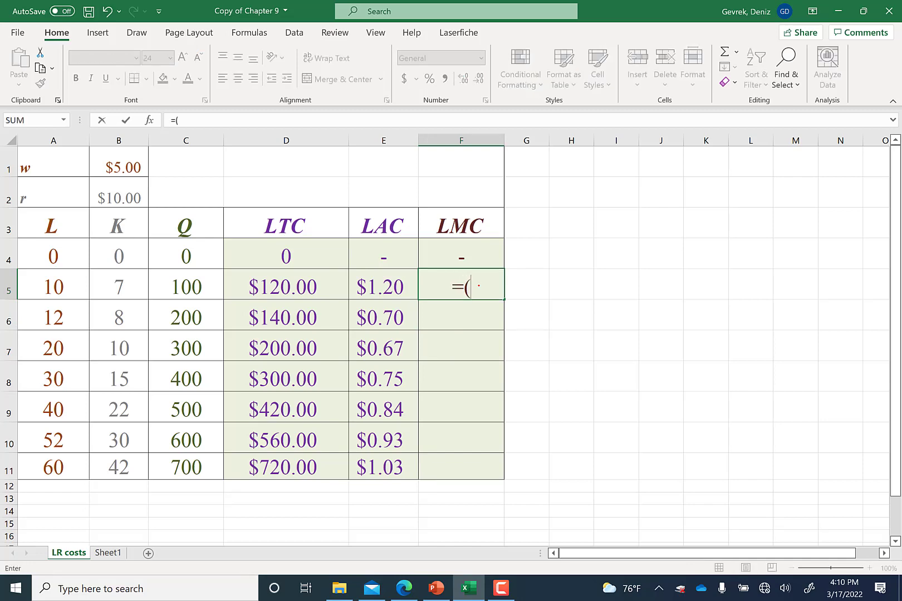
pyautogui.click(318, 281)
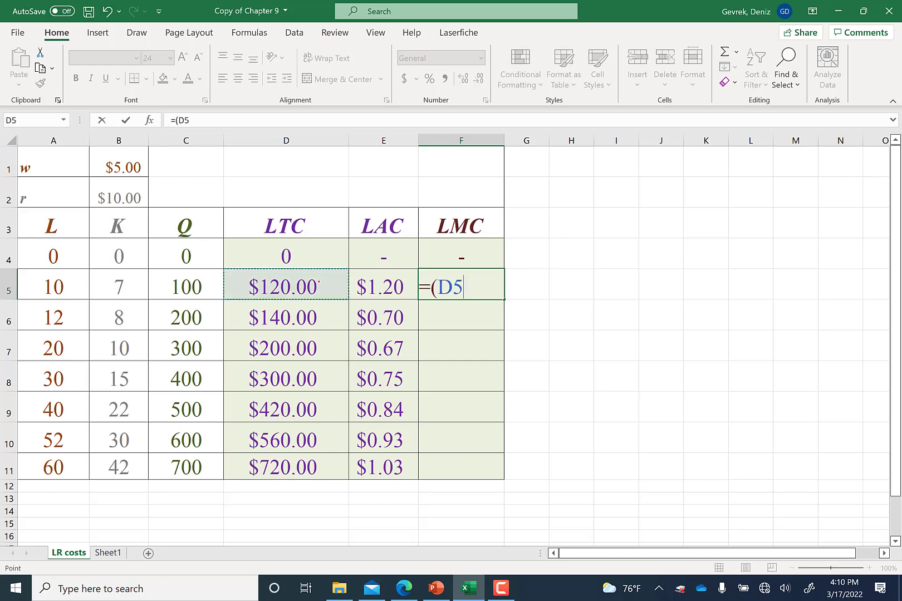
pyautogui.write('-')
pyautogui.click(301, 256)
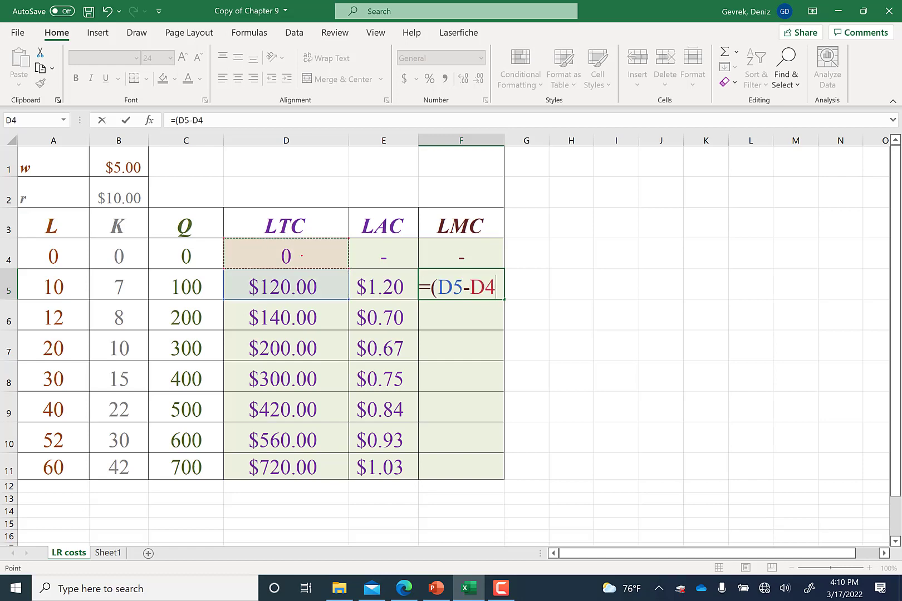
pyautogui.write(')/')
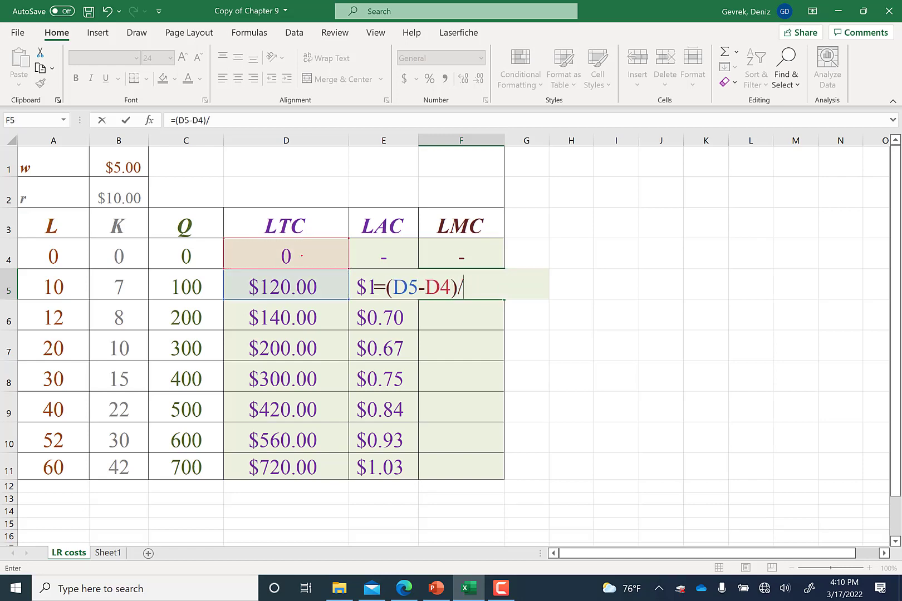
pyautogui.write('(')
pyautogui.click(174, 274)
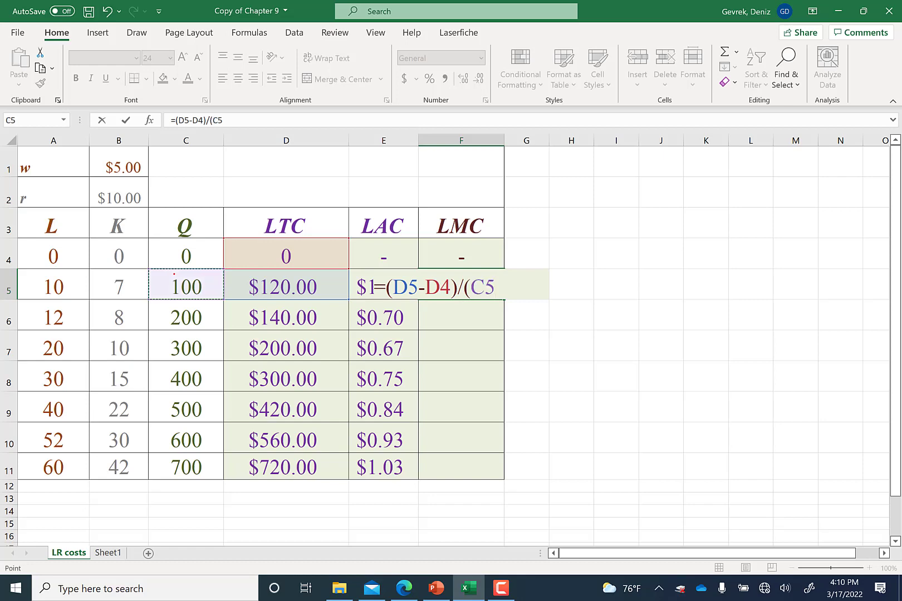
pyautogui.write('-')
pyautogui.click(188, 256)
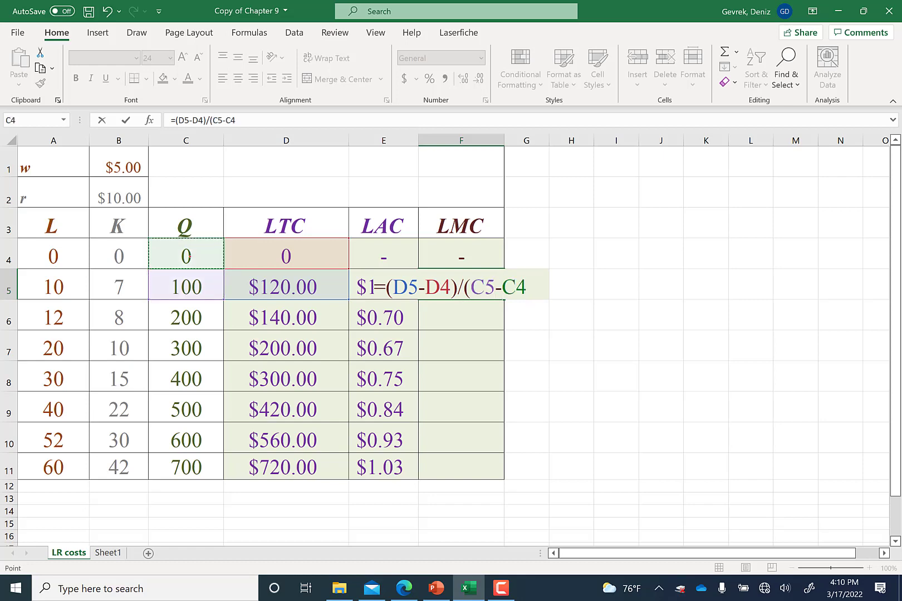
pyautogui.write(')')
pyautogui.press('Return')
pyautogui.click(480, 288)
pyautogui.doubleClick(504, 299)
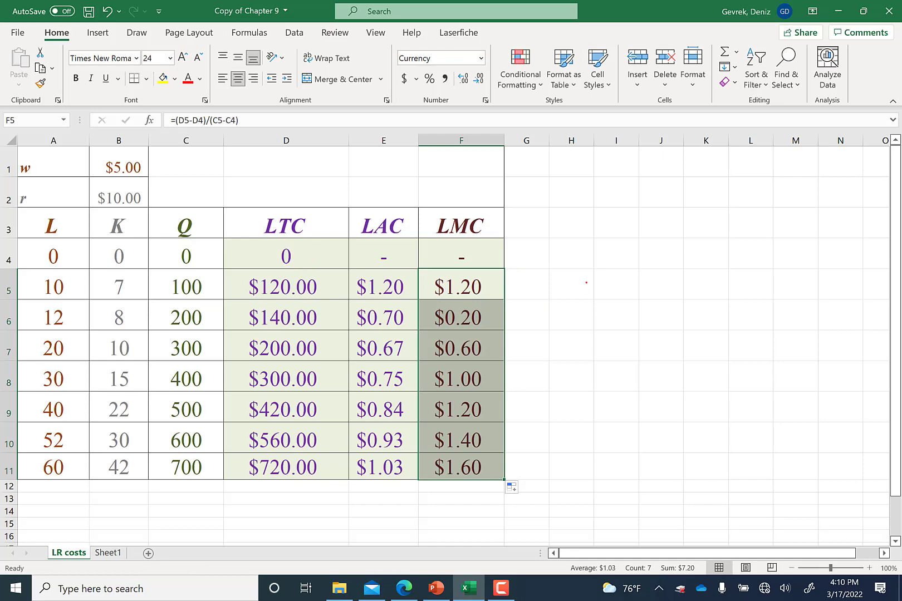
# - Switch to PowerPoint and view the Figure 9.8 Long-Run Total, Average, and Marginal Cost slide
pyautogui.click(501, 588)
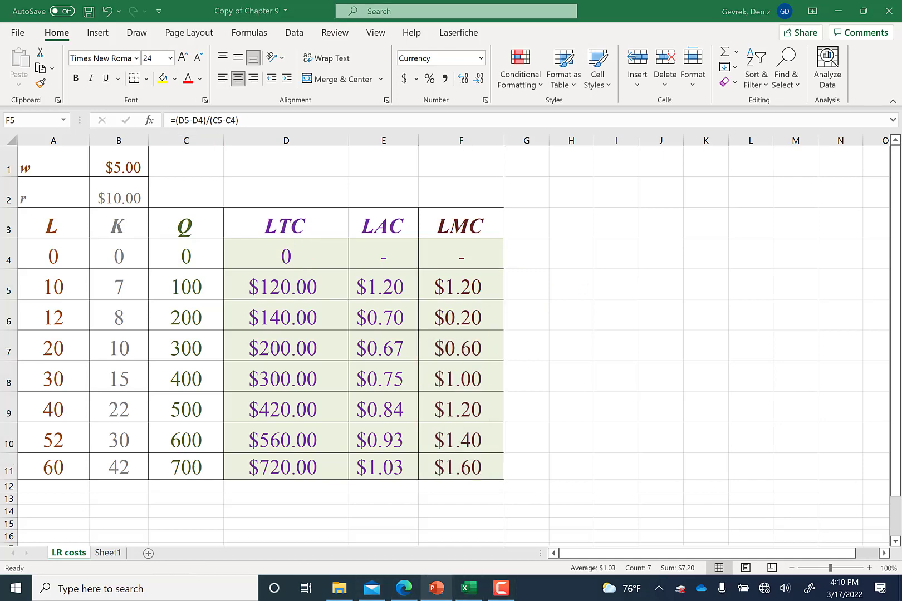
pyautogui.click(436, 588)
pyautogui.click(80, 356)
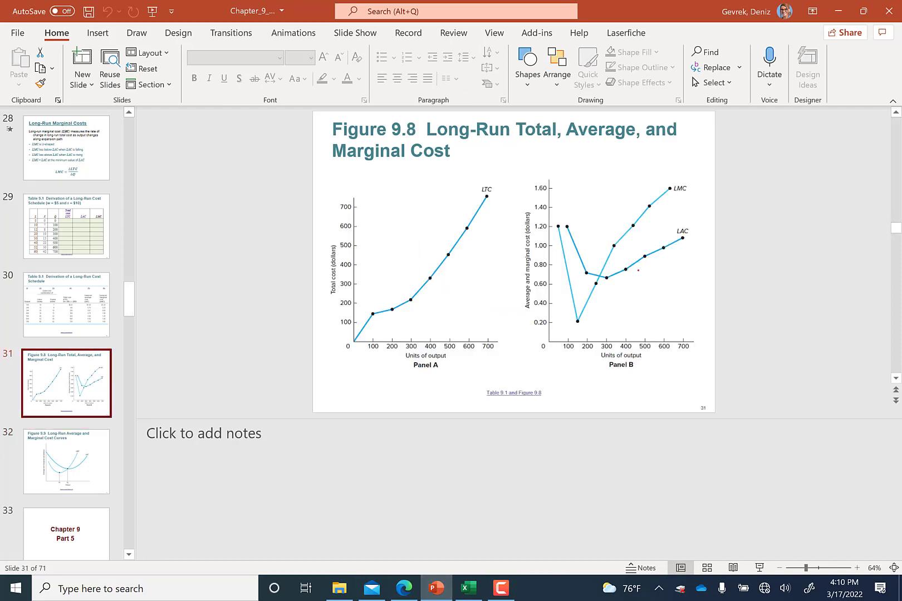
# - Switch back to Excel and insert a Scatter with Straight Lines and Markers chart from the Q and LTC data in C3:D11
pyautogui.click(468, 588)
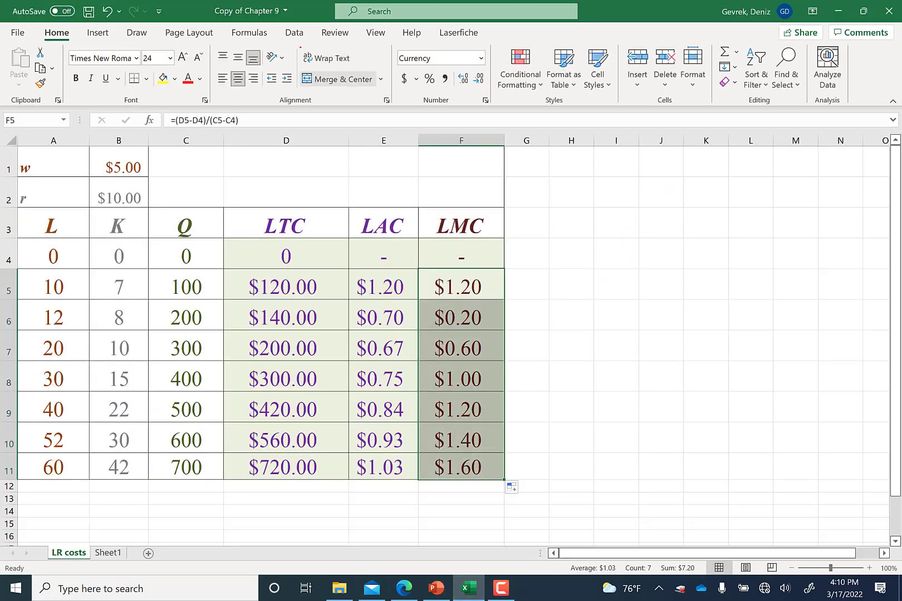
pyautogui.click(283, 168)
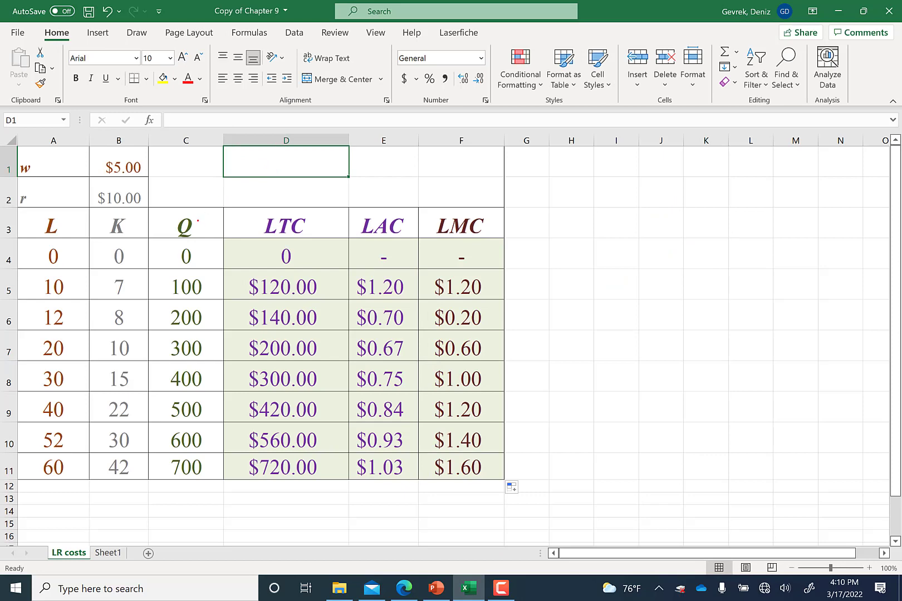
pyautogui.moveTo(197, 221); pyautogui.dragTo(273, 465)
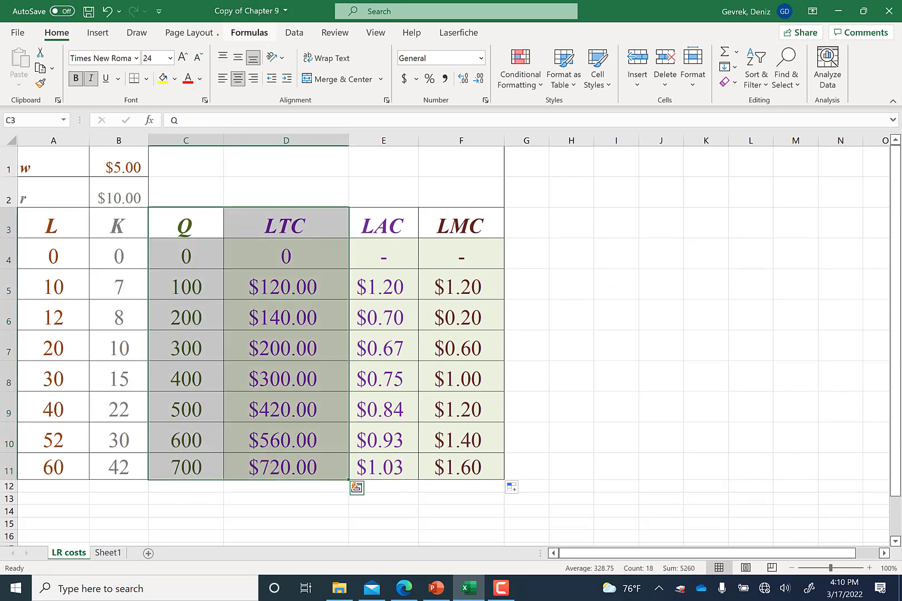
pyautogui.click(98, 33)
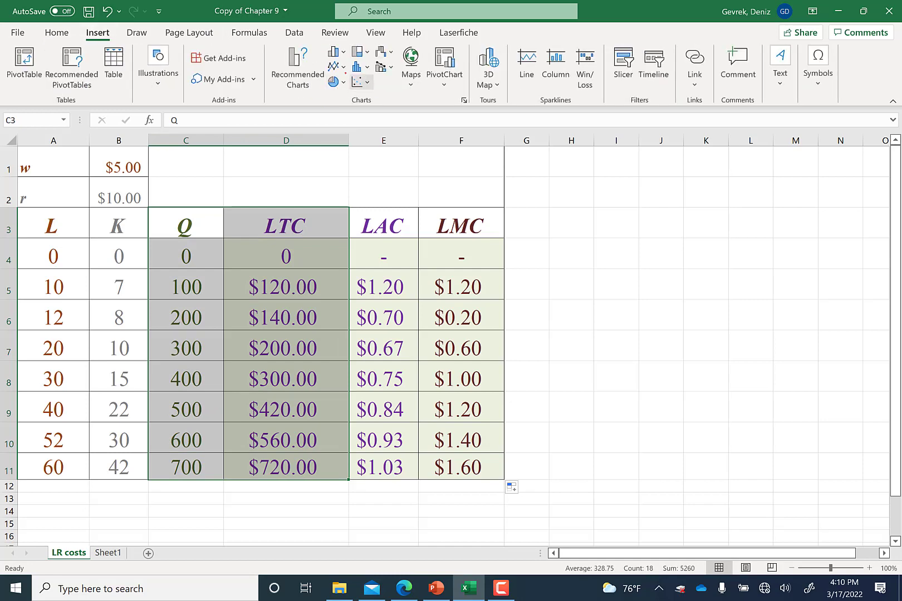
pyautogui.click(359, 82)
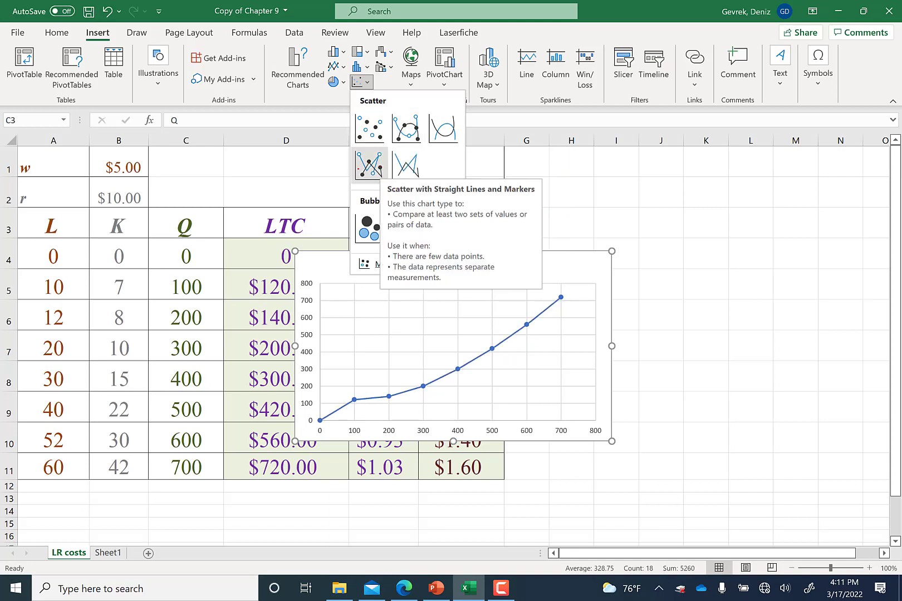
pyautogui.click(358, 165)
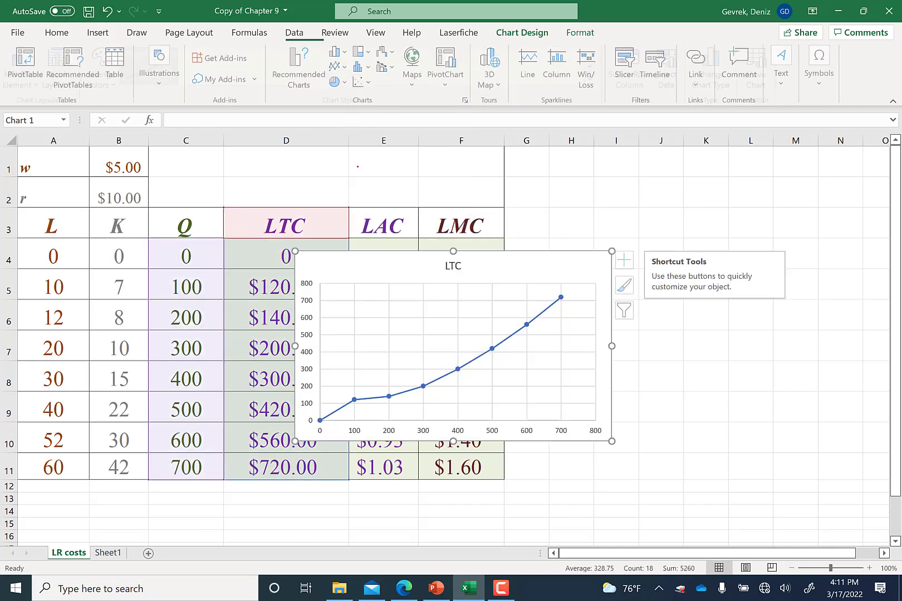
# - Move the LTC chart beside the table, enlarge it slightly, and shift its plot area upward within the chart
pyautogui.moveTo(519, 261); pyautogui.dragTo(760, 195)
pyautogui.moveTo(852, 375); pyautogui.dragTo(869, 387)
pyautogui.moveTo(827, 335); pyautogui.dragTo(825, 291)
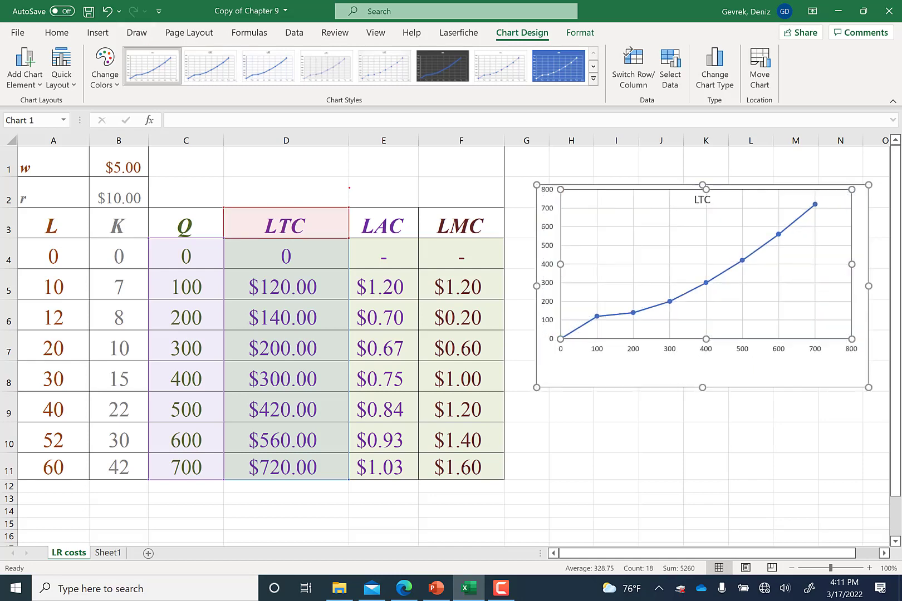
pyautogui.moveTo(348, 187); pyautogui.dragTo(359, 181)
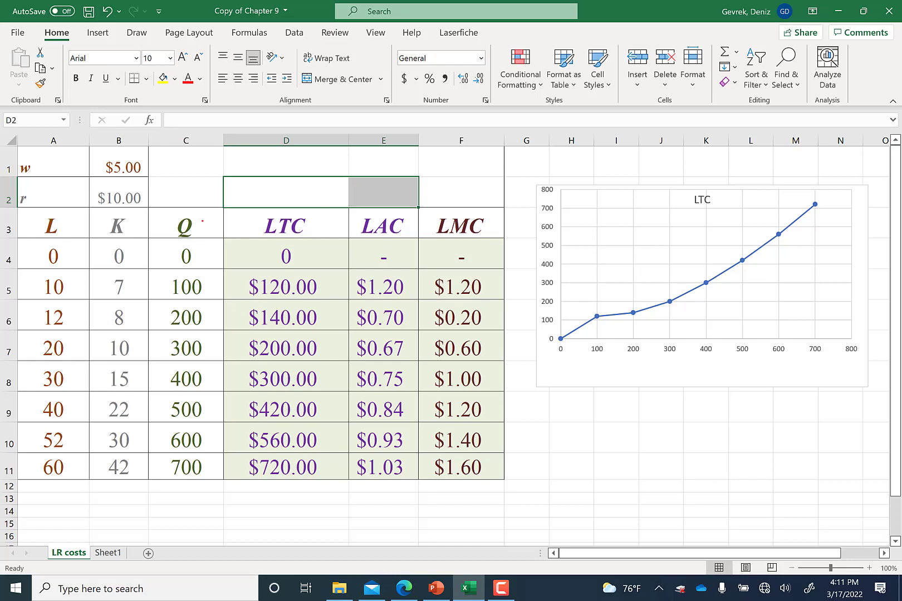
# - Plot LAC and LMC against Q from C3:C11 and E3:F11 as a scatter chart with straight lines and markers, and enlarge the chart
pyautogui.moveTo(202, 221); pyautogui.dragTo(190, 467)
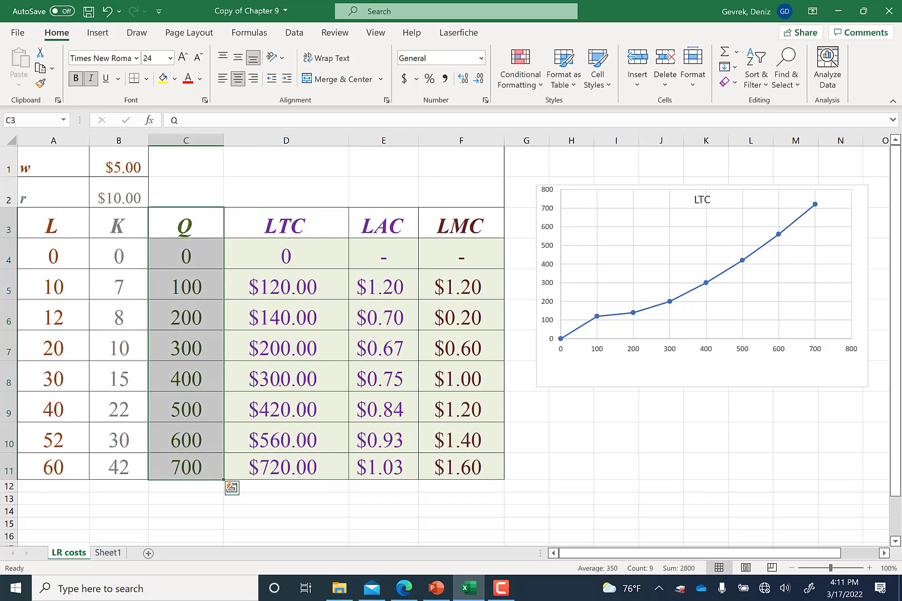
pyautogui.keyDown('ctrl'); pyautogui.moveTo(383, 223); pyautogui.dragTo(434, 470); pyautogui.keyUp('ctrl')
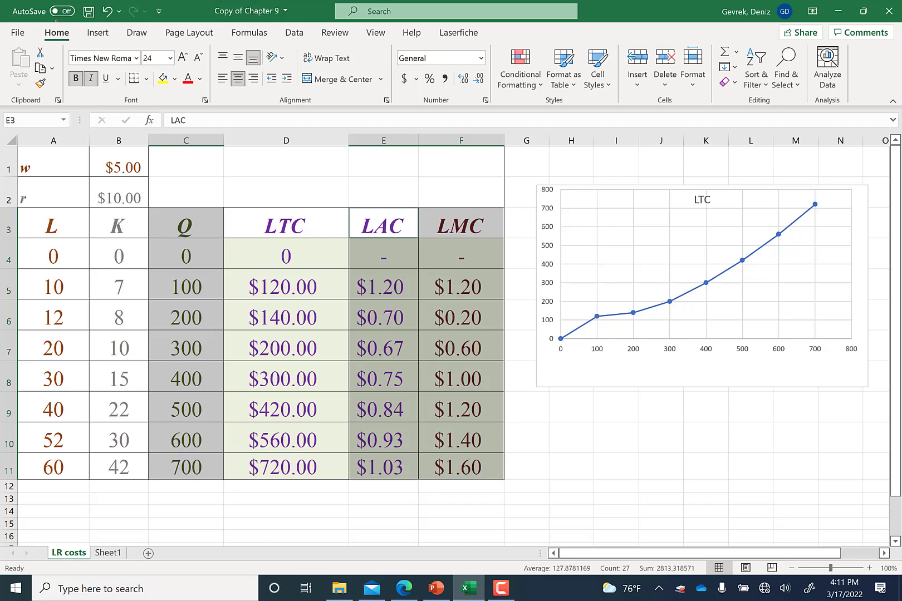
pyautogui.click(98, 32)
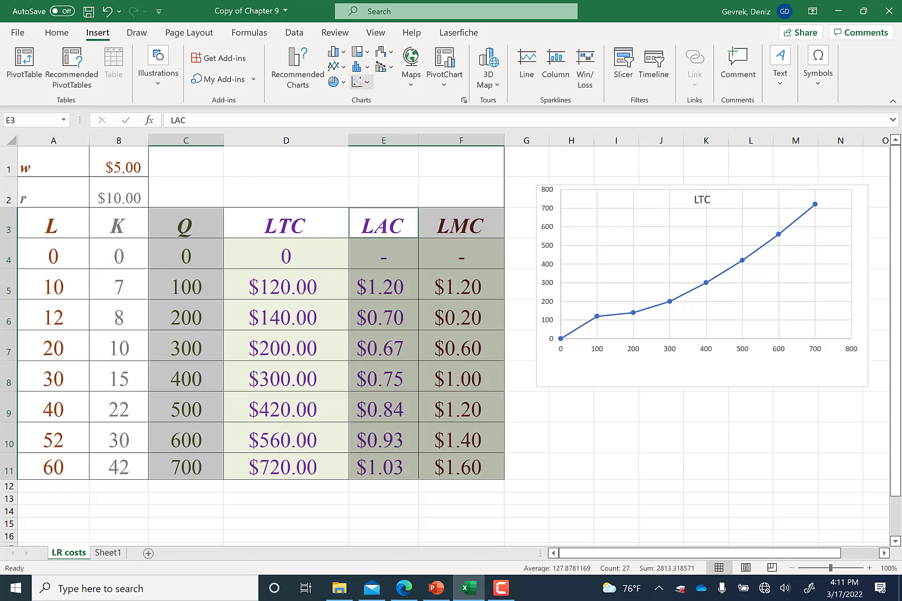
pyautogui.click(359, 82)
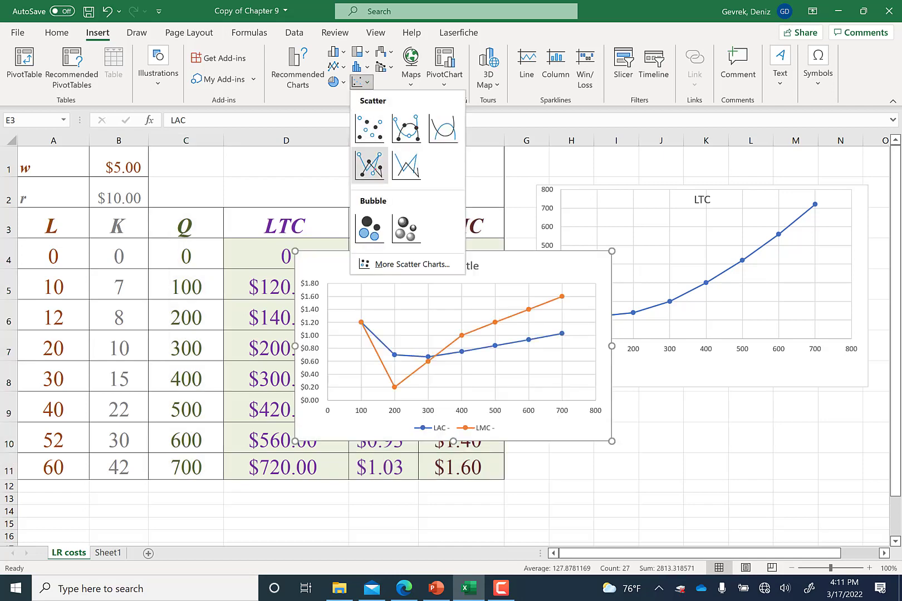
pyautogui.click(370, 165)
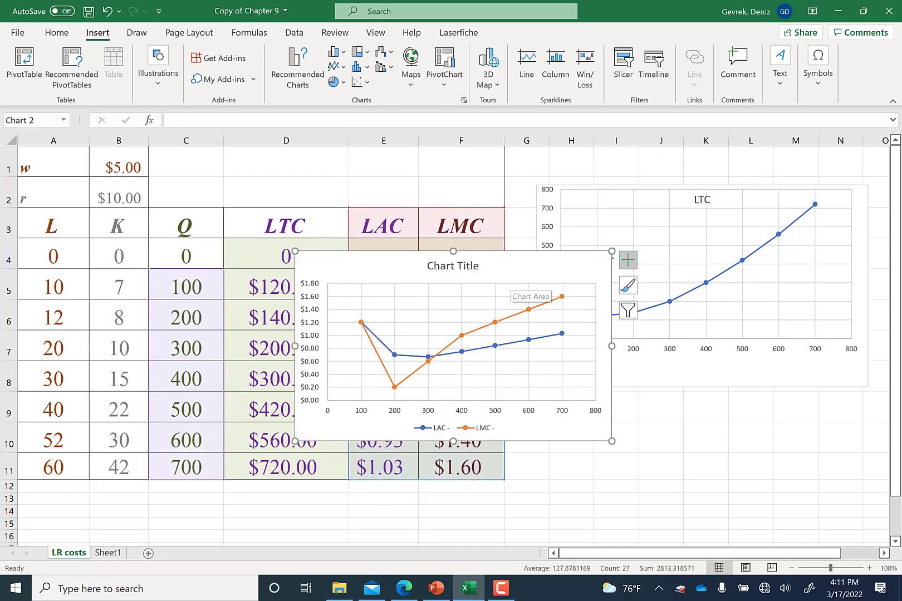
pyautogui.moveTo(530, 272); pyautogui.dragTo(782, 146)
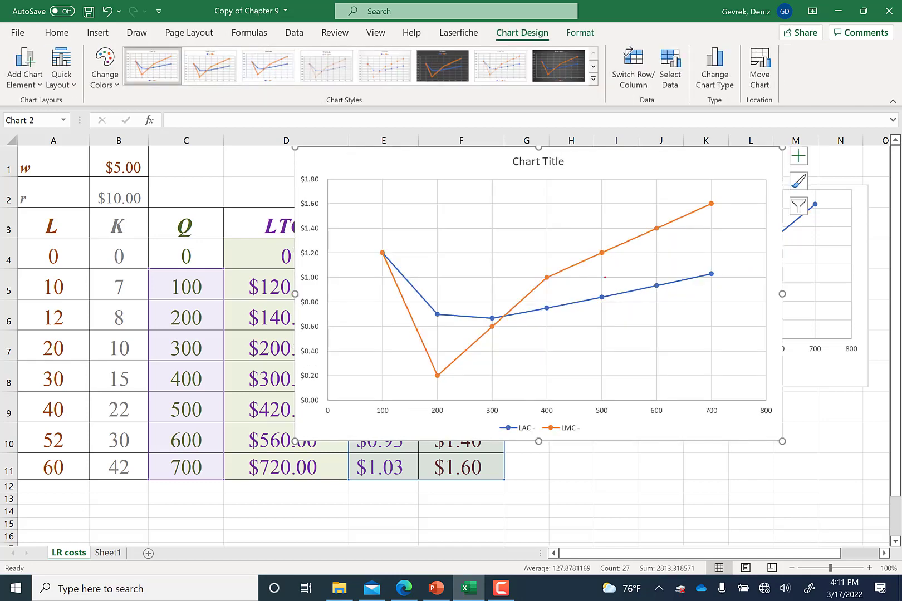
pyautogui.moveTo(630, 178); pyautogui.dragTo(640, 202)
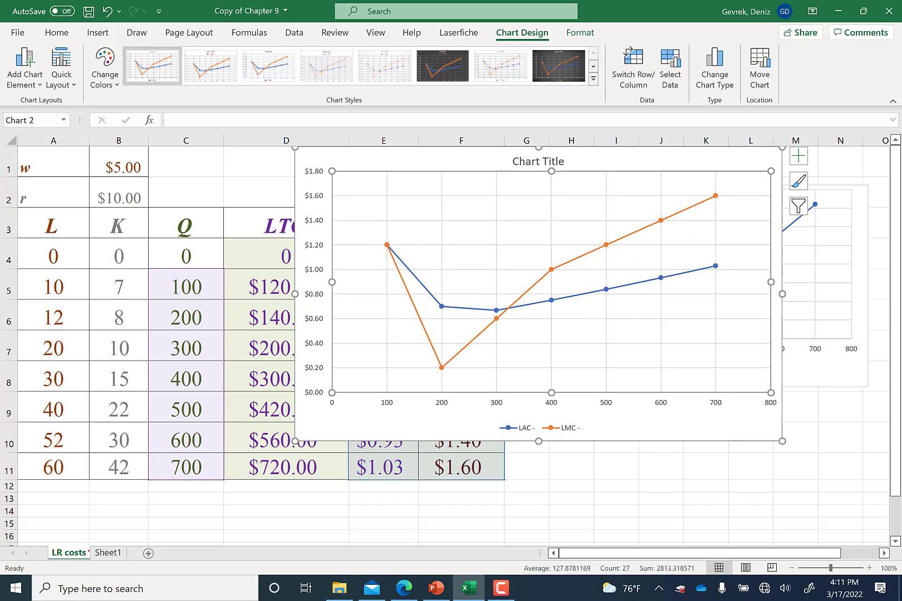
# - View the LTC and LAC/LMC charts on Sheet1, and switch to PowerPoint to select the Chapter 9 Part 5 slide
pyautogui.click(120, 553)
pyautogui.moveTo(108, 553); pyautogui.dragTo(108, 553)
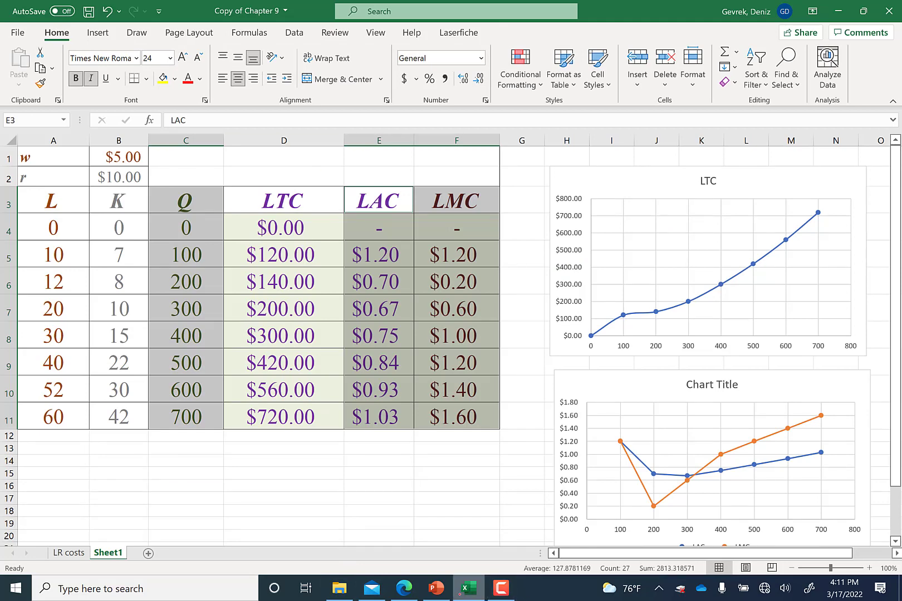
pyautogui.click(436, 588)
pyautogui.click(89, 534)
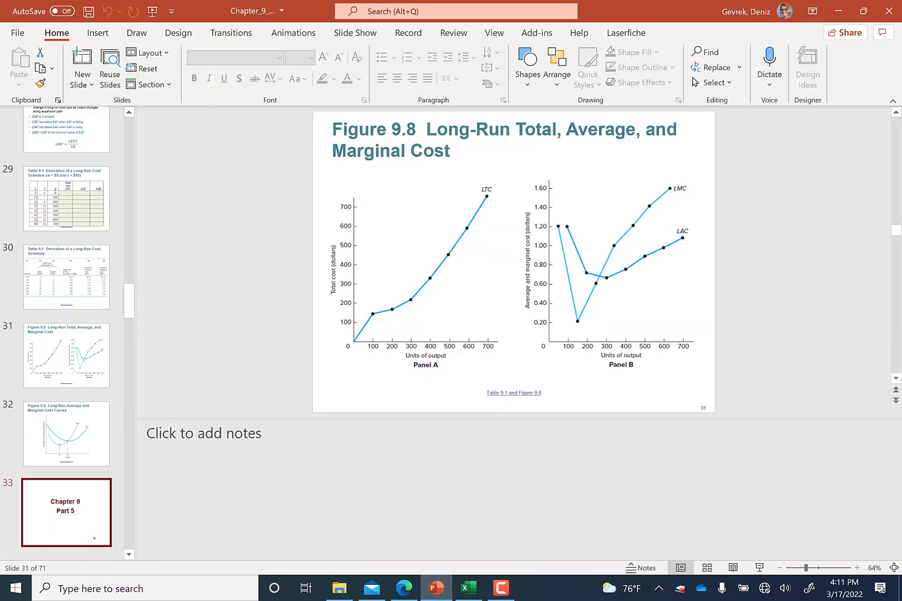